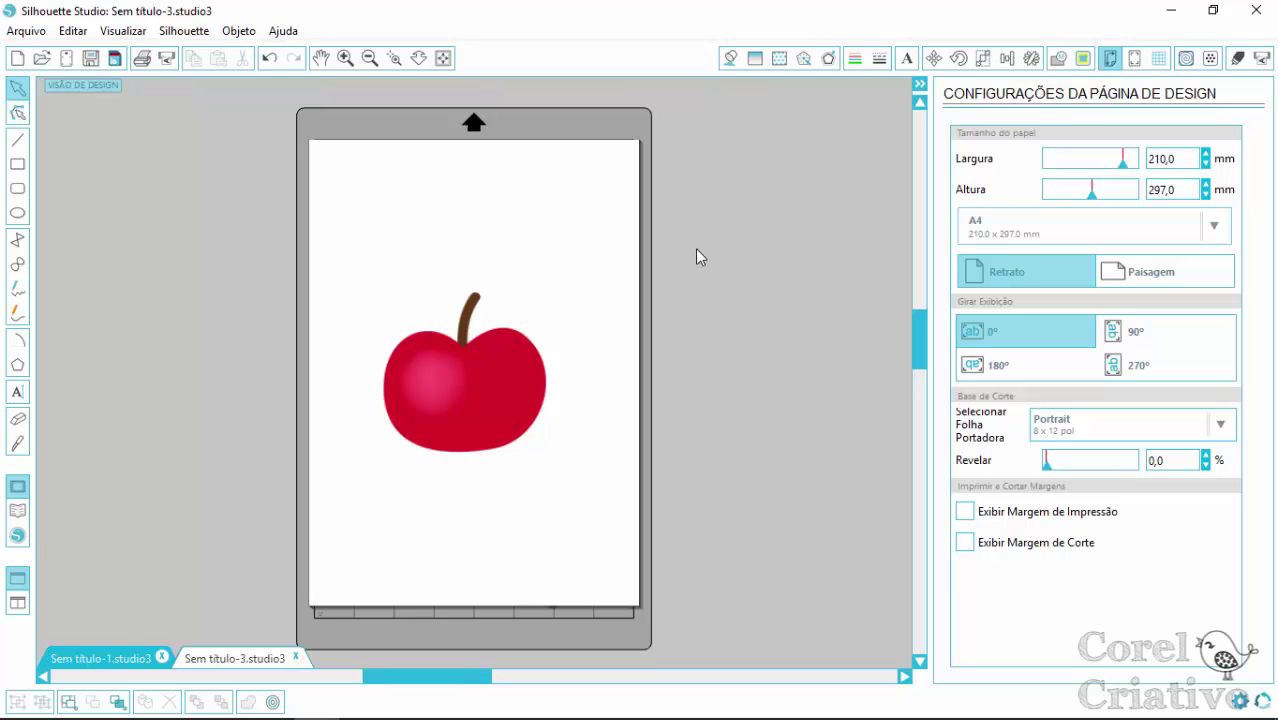
Step: Trace the outer edge of the whole apple with the high-pass filter off and the threshold at 100%
click(345, 58)
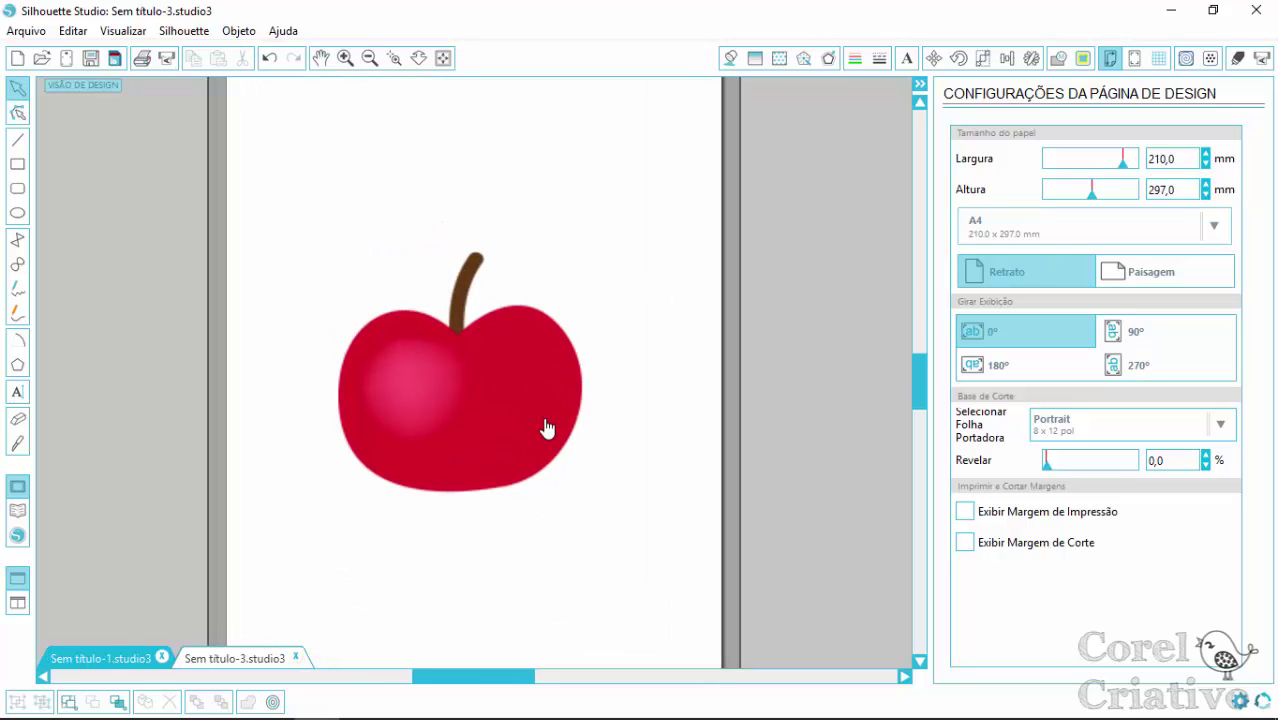
click(1083, 58)
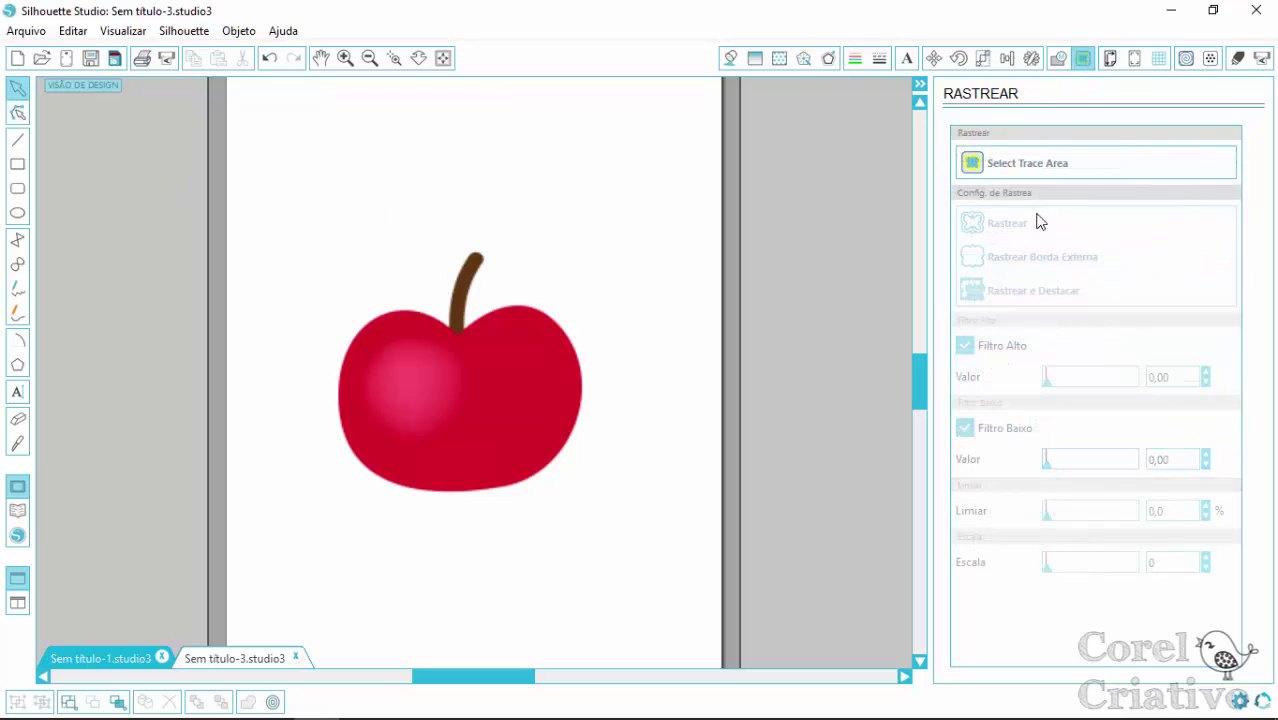
click(1012, 165)
drag(258, 195, 607, 502)
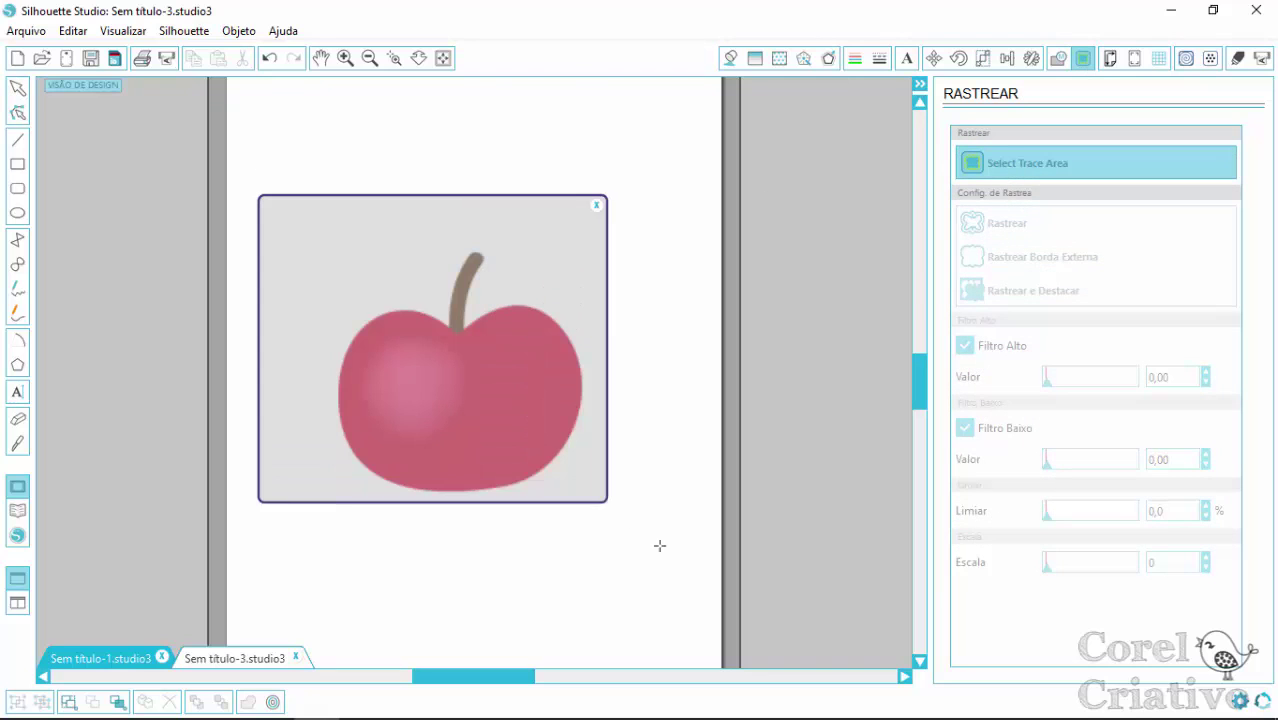
drag(660, 546, 686, 568)
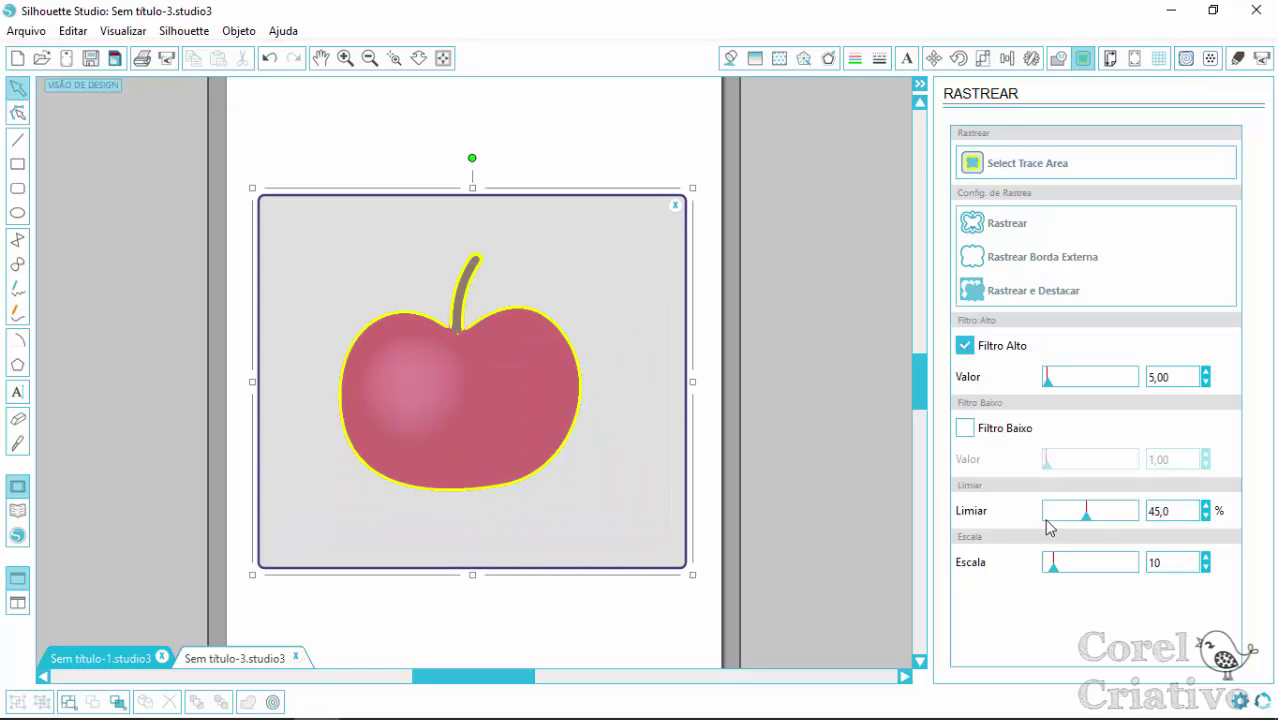
drag(1087, 516, 1153, 530)
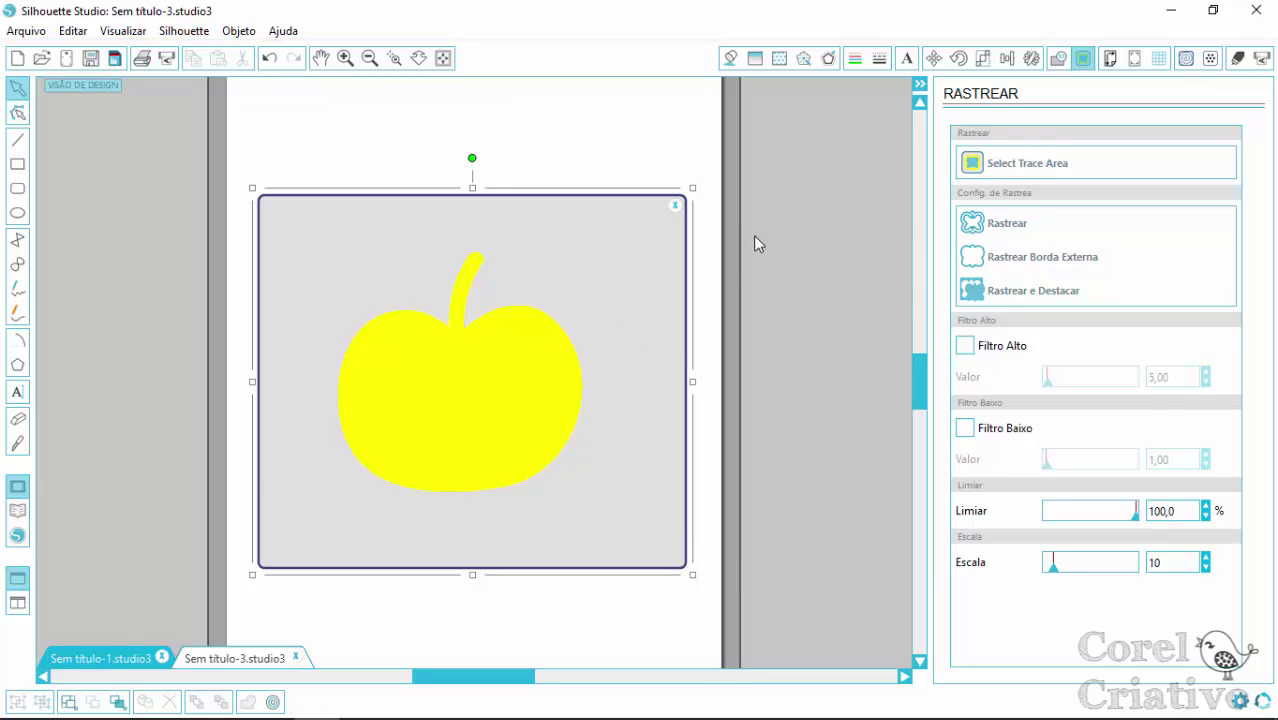
click(996, 260)
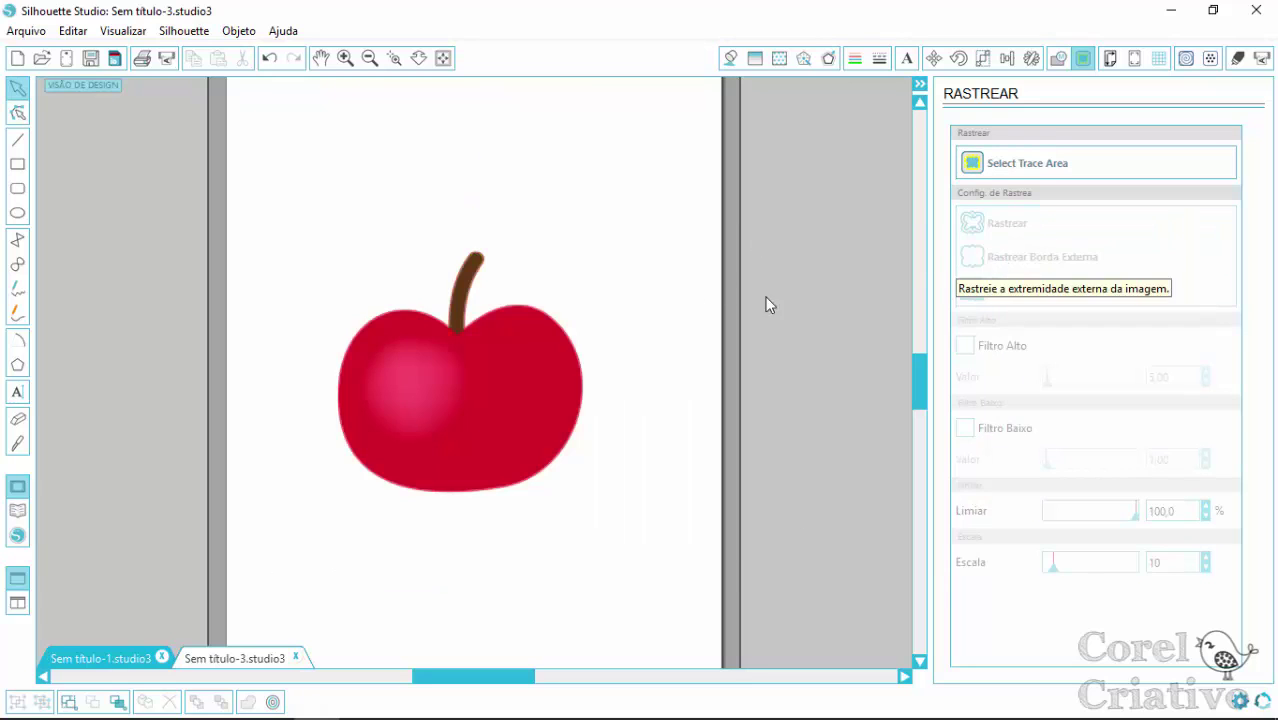
Step: Create a rounded 2.0 mm offset around the apple's traced outline
click(480, 328)
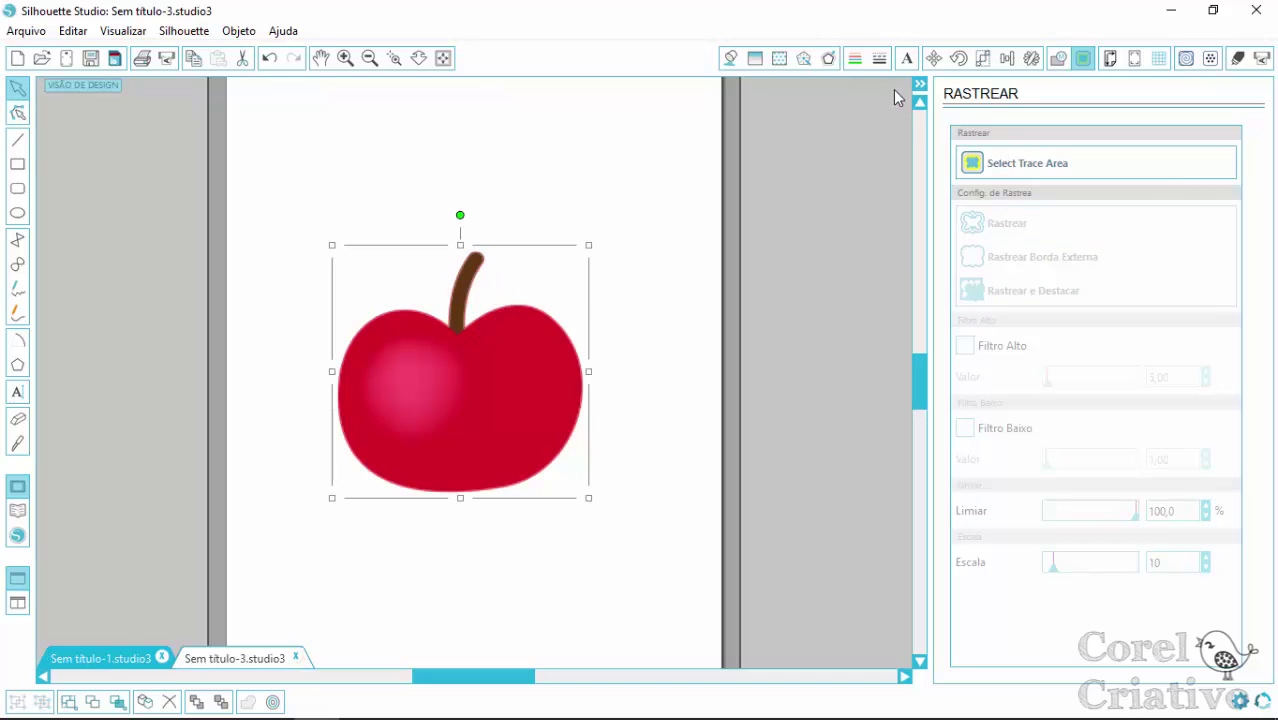
click(828, 57)
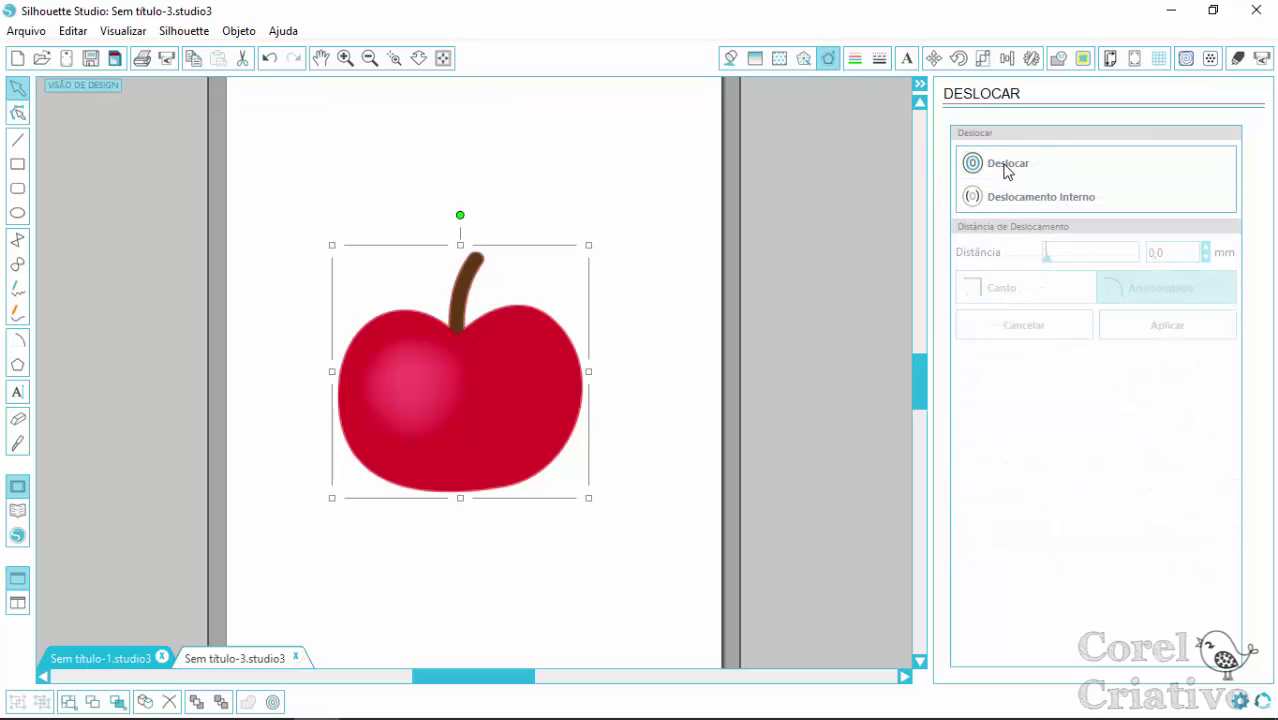
click(1007, 166)
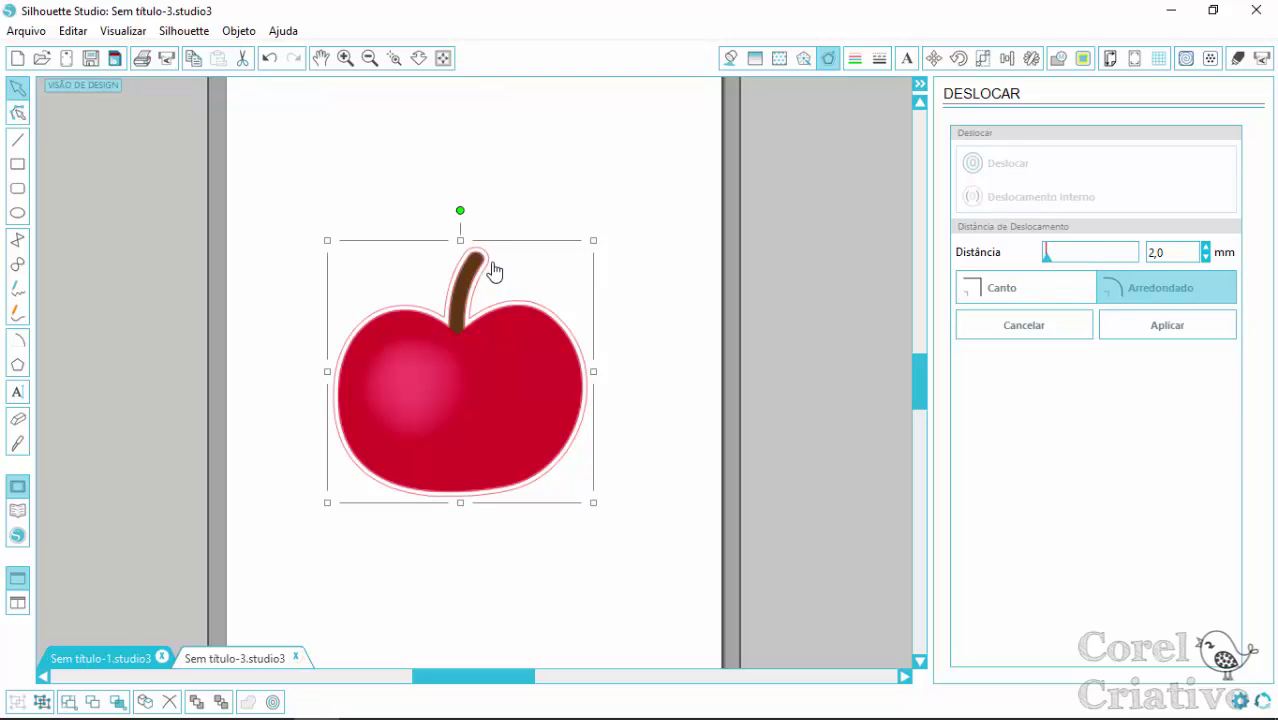
key(Return)
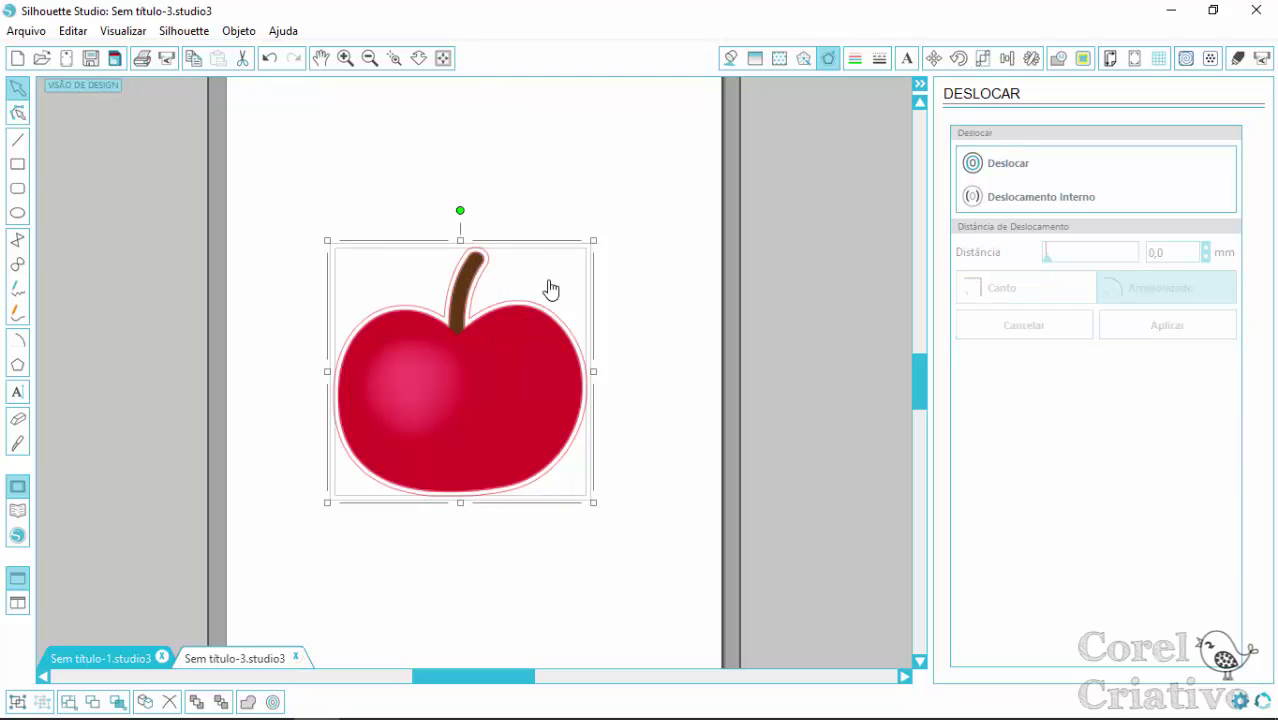
Step: Undo the last merge of the traced outline and its offset line, and clear the selection
click(1064, 58)
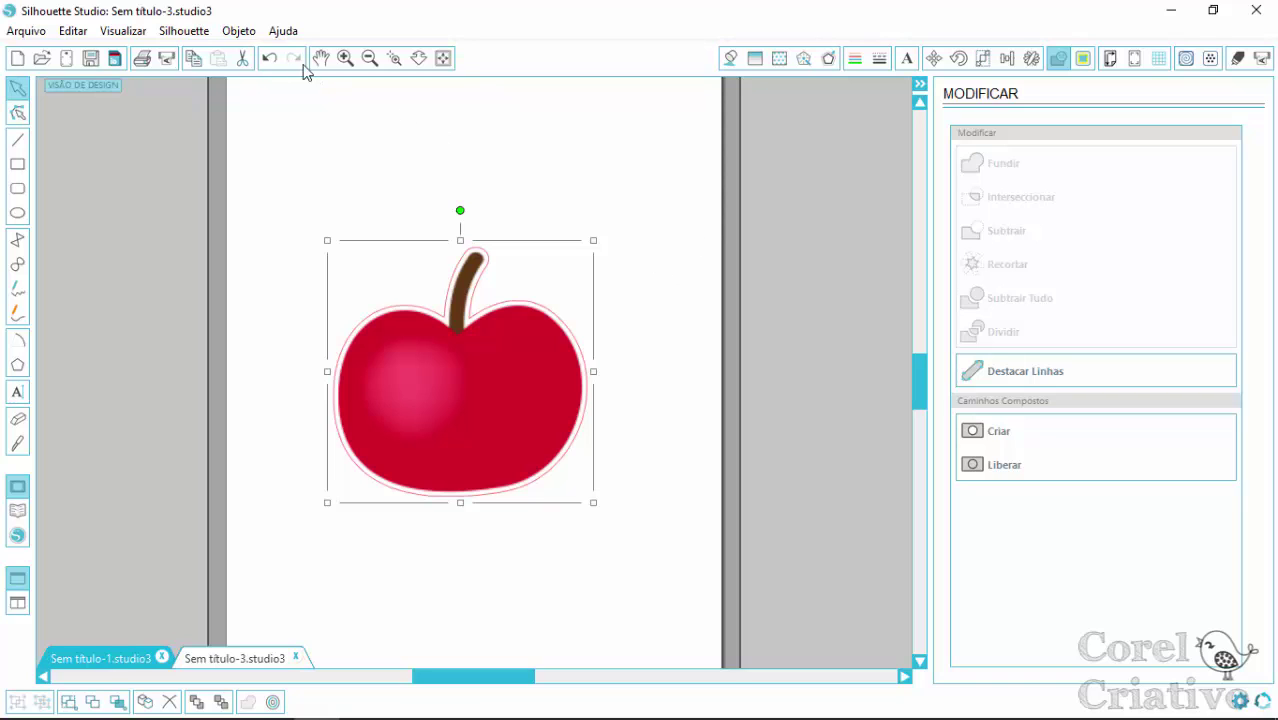
click(268, 59)
click(268, 59)
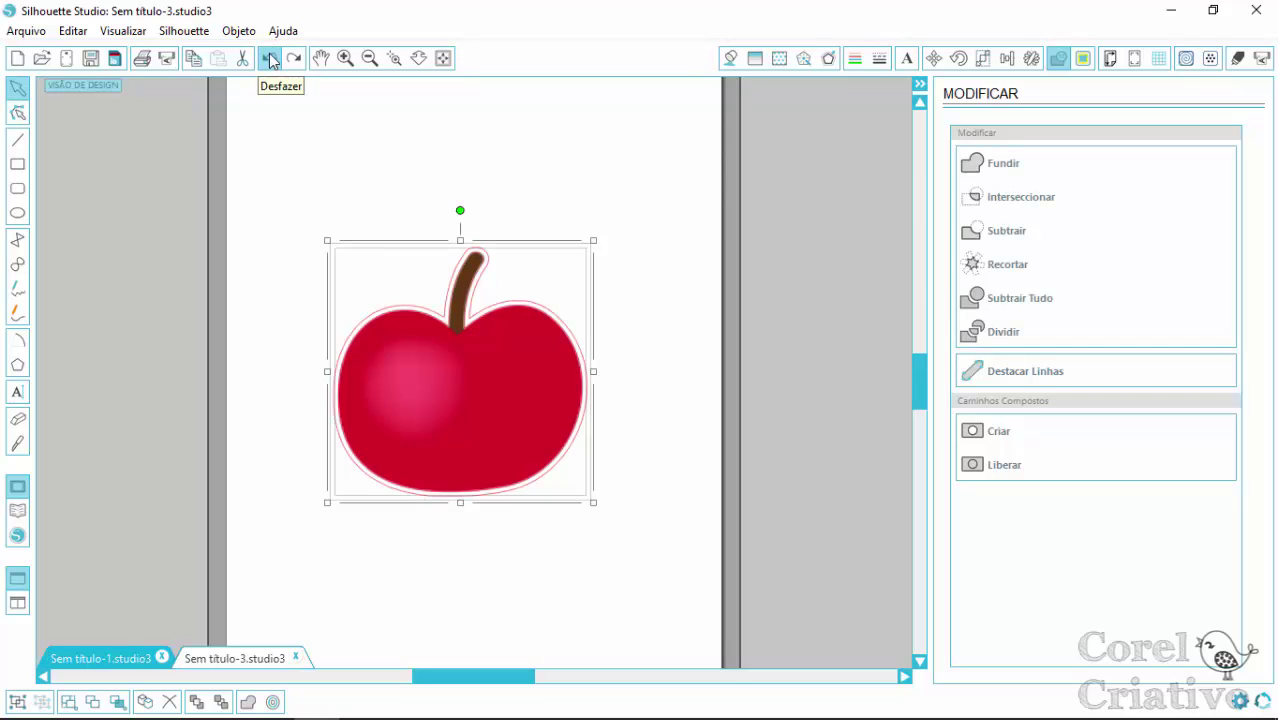
click(327, 167)
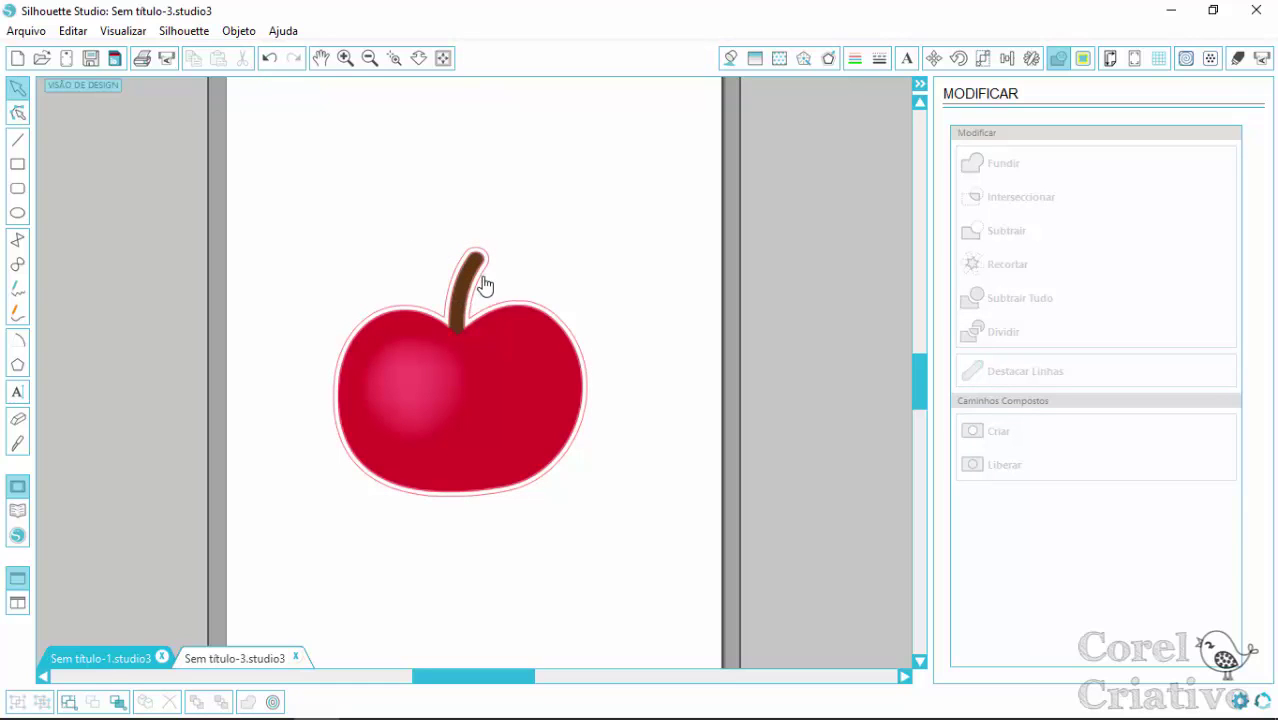
Step: Move the apple image aside to expose the trace and offset lines, undo the move and deselect the image
click(479, 262)
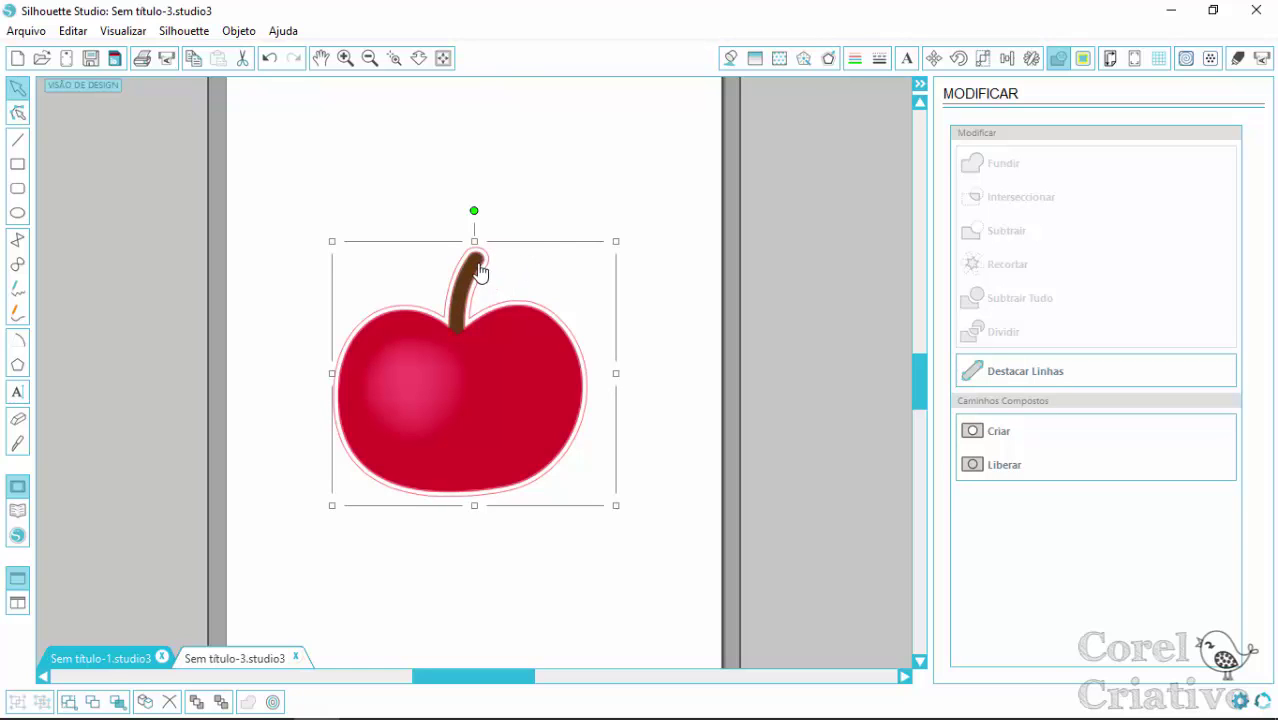
drag(478, 268, 717, 236)
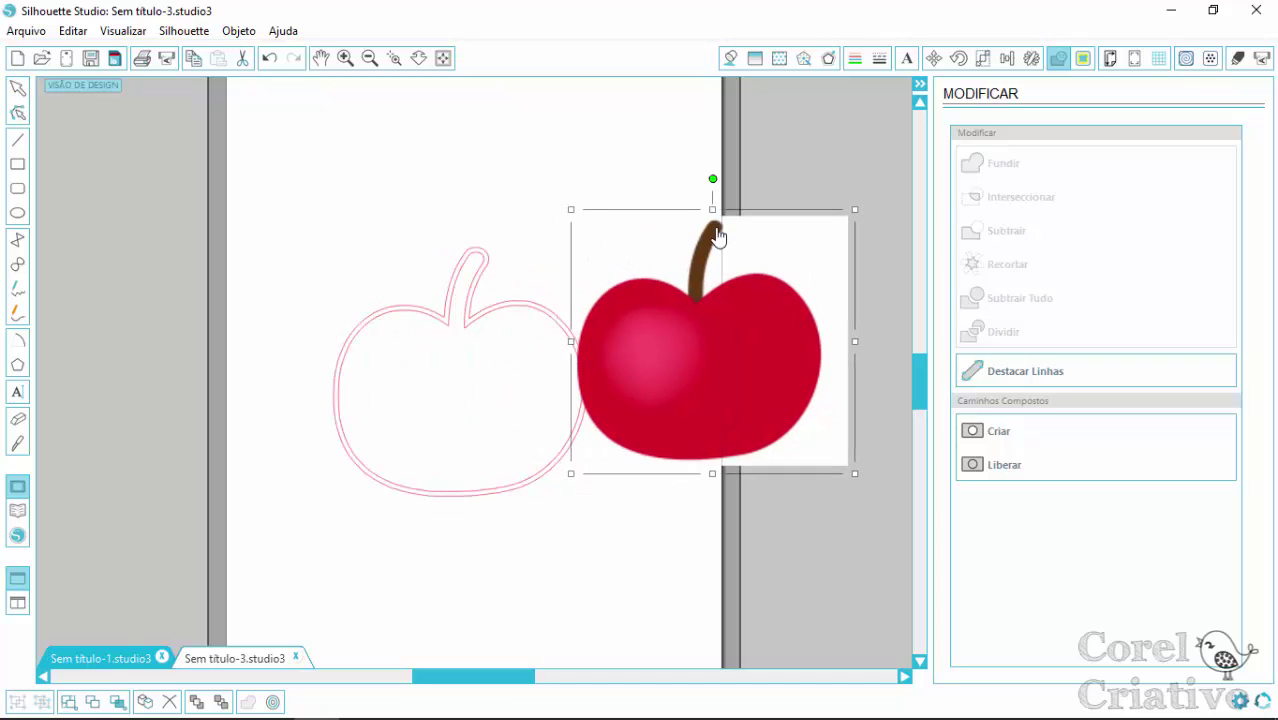
key(Escape)
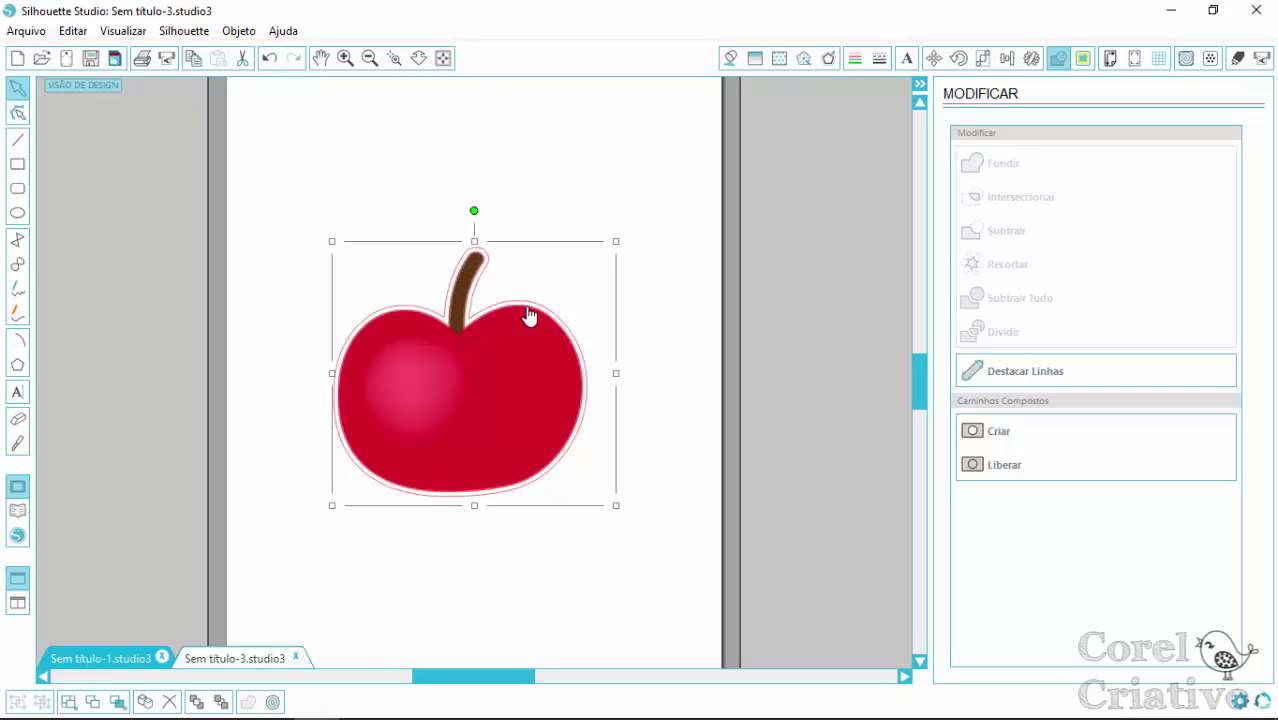
click(645, 326)
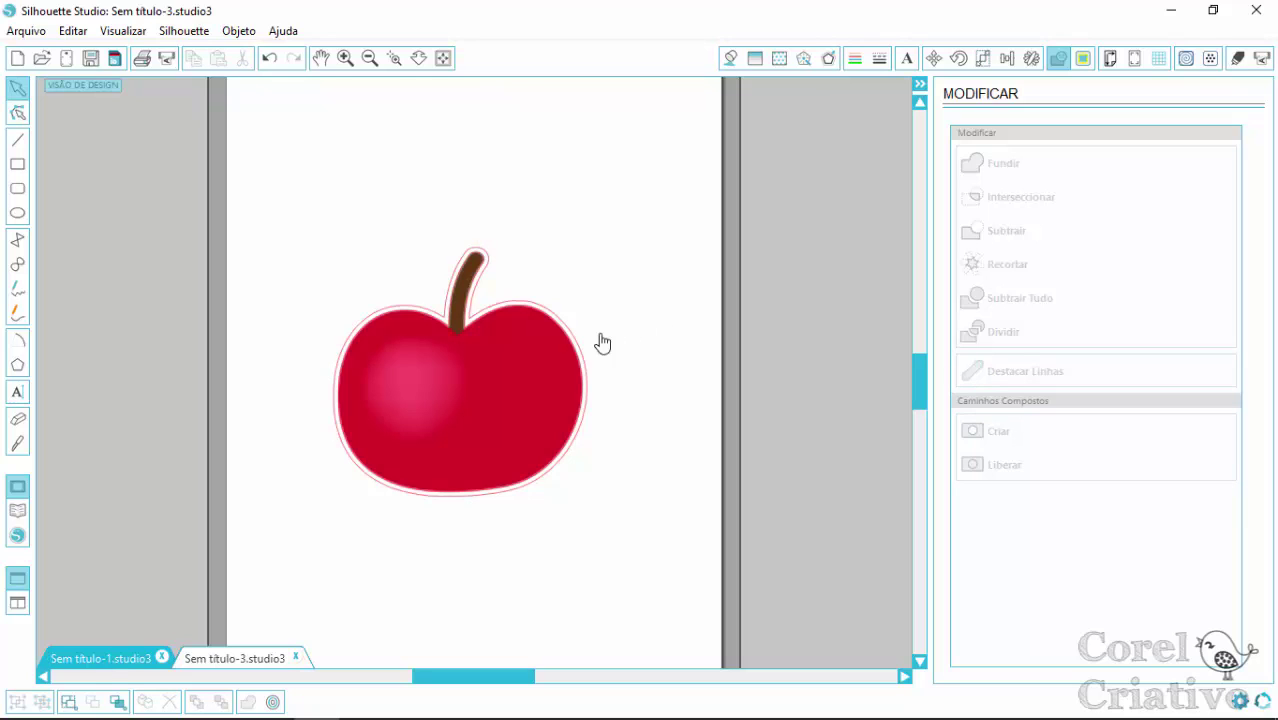
Step: Cycle the selection through the stacked apple image, traced outline and offset line to distinguish their selection frames
click(482, 262)
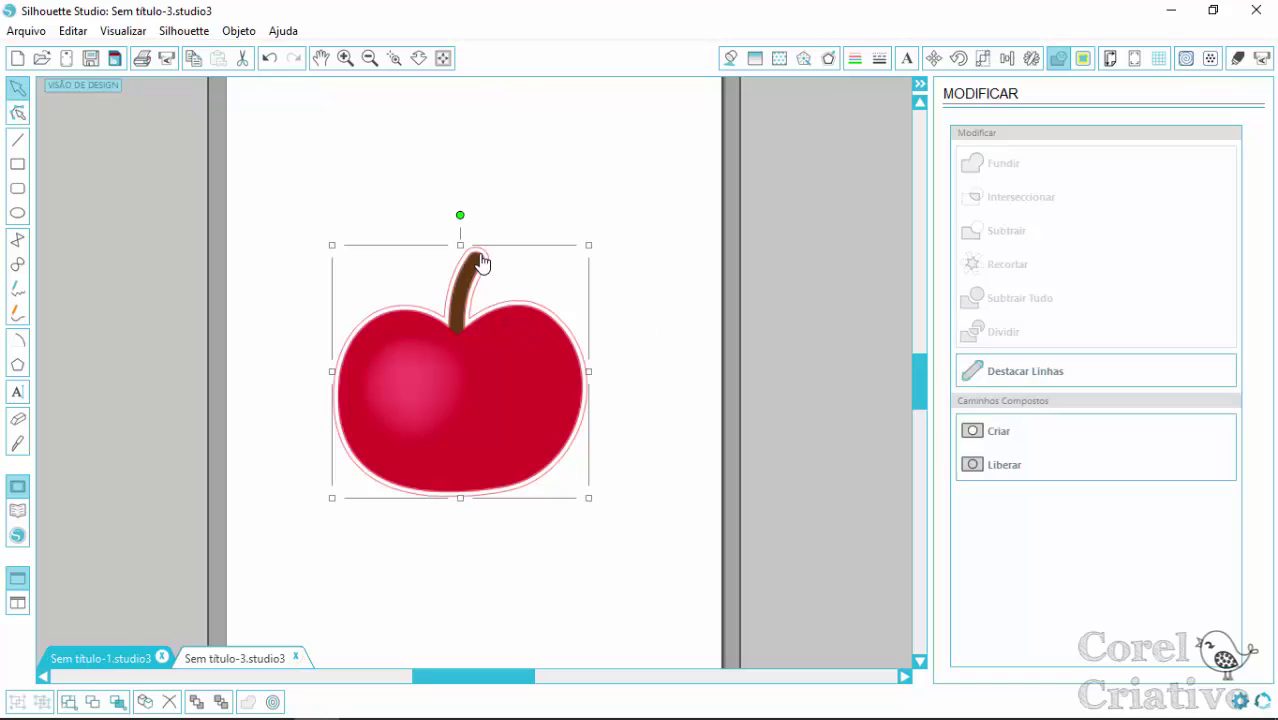
click(483, 256)
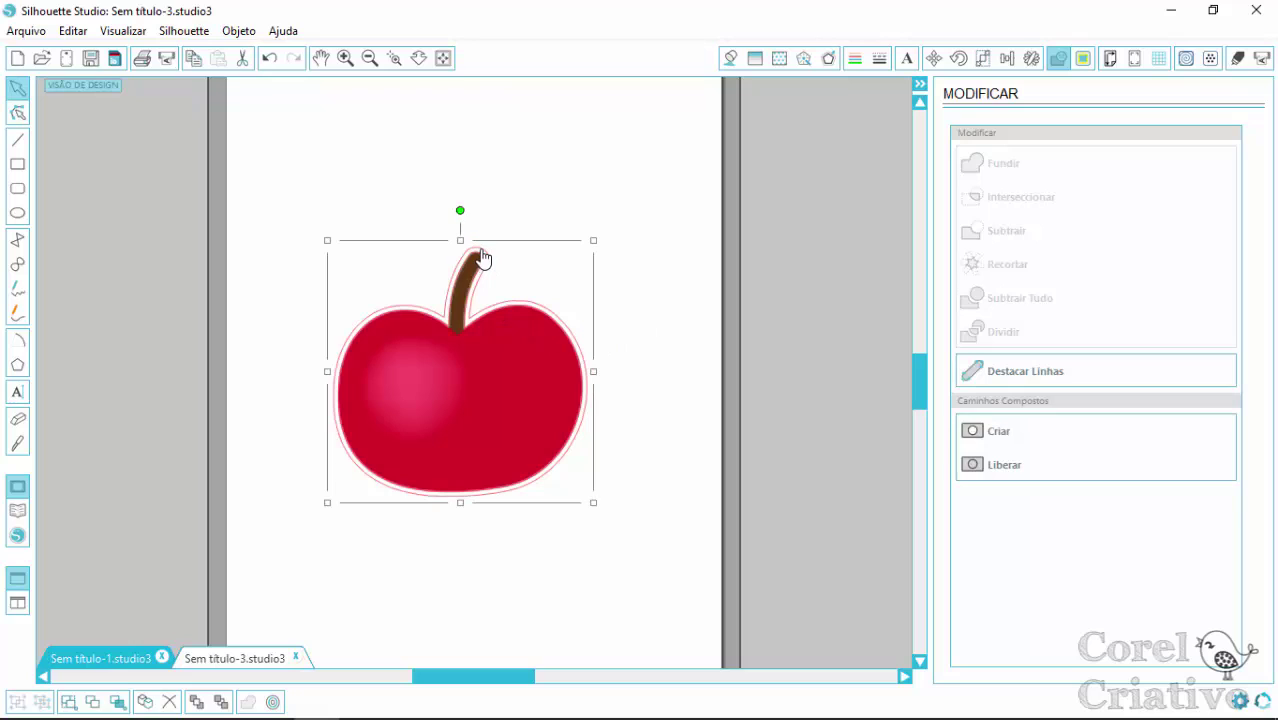
click(492, 206)
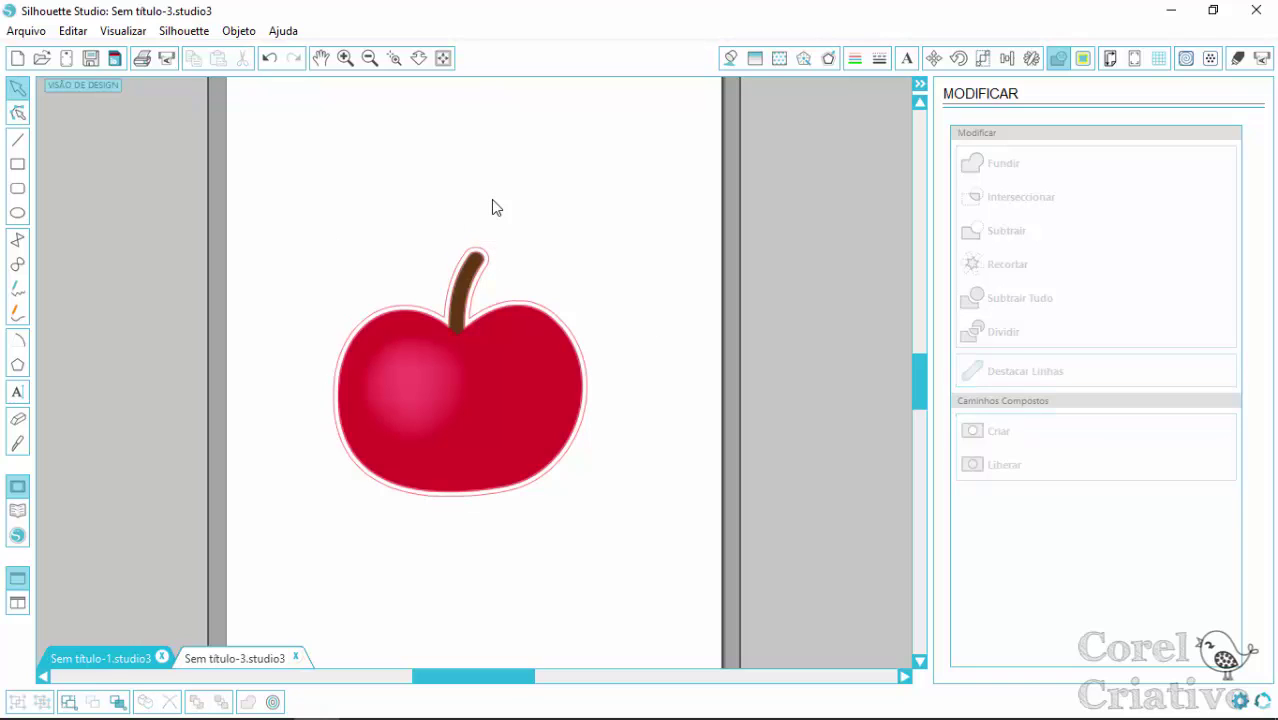
click(478, 260)
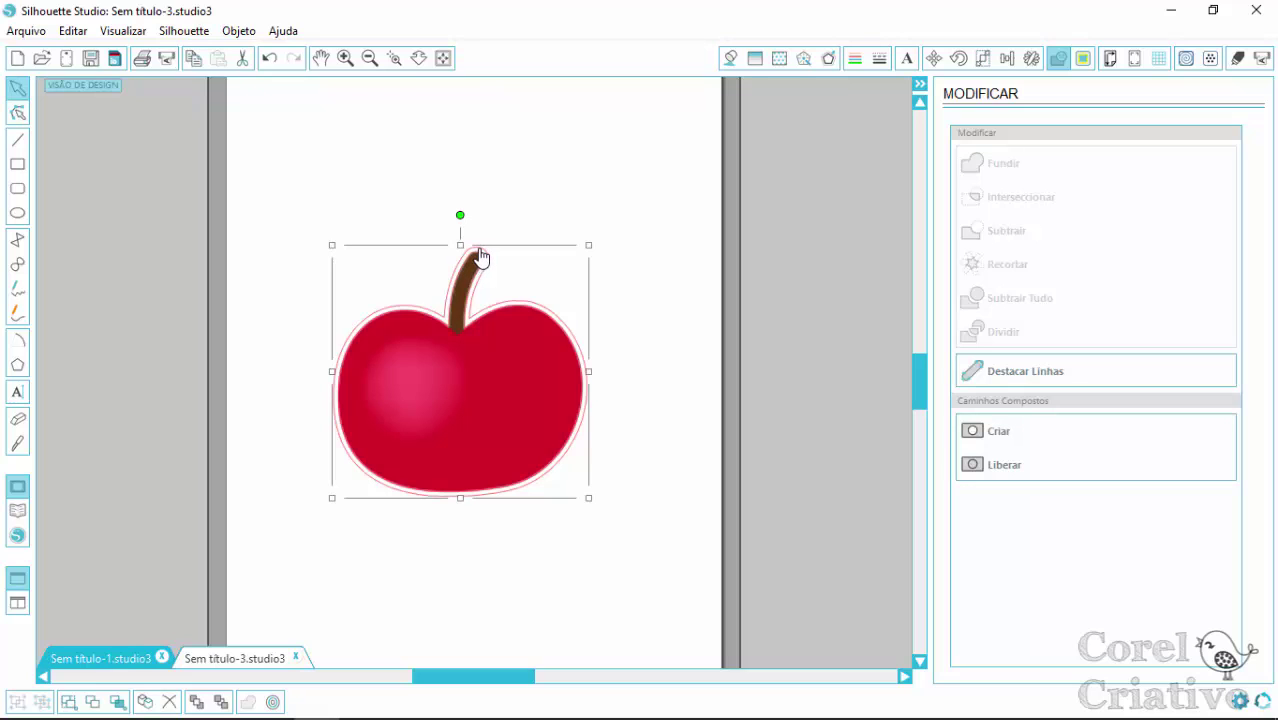
click(480, 257)
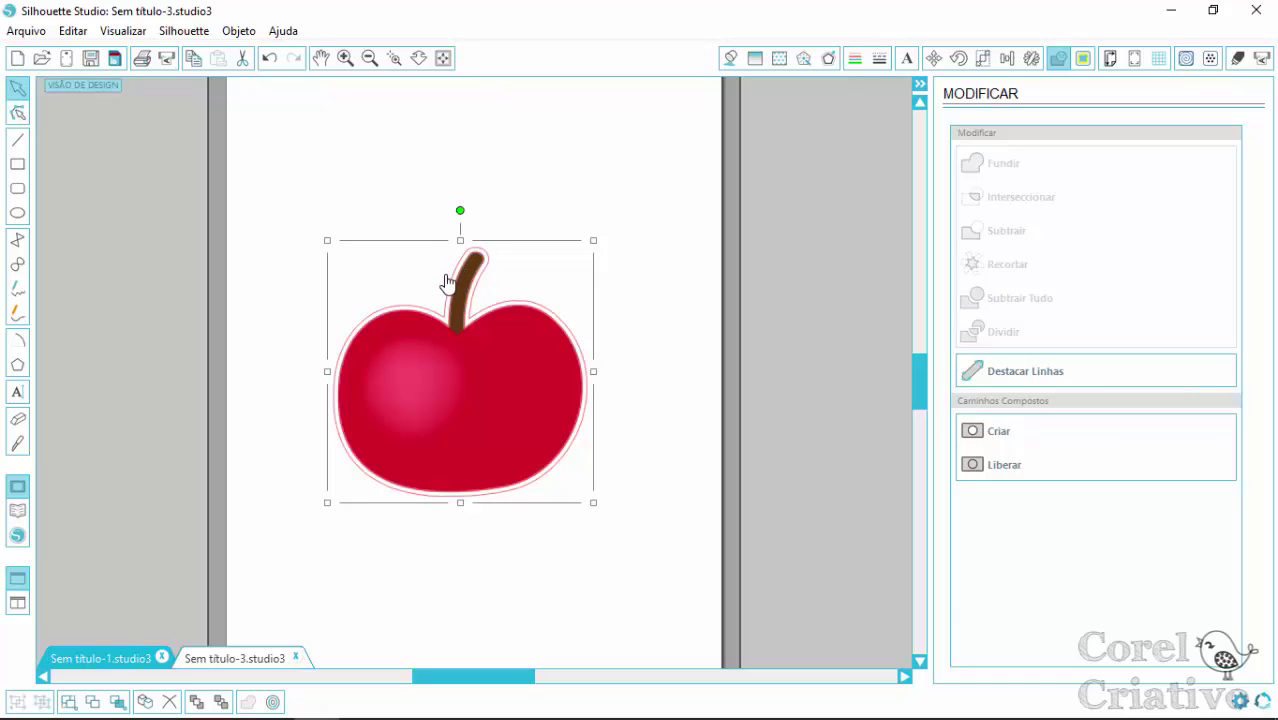
click(448, 285)
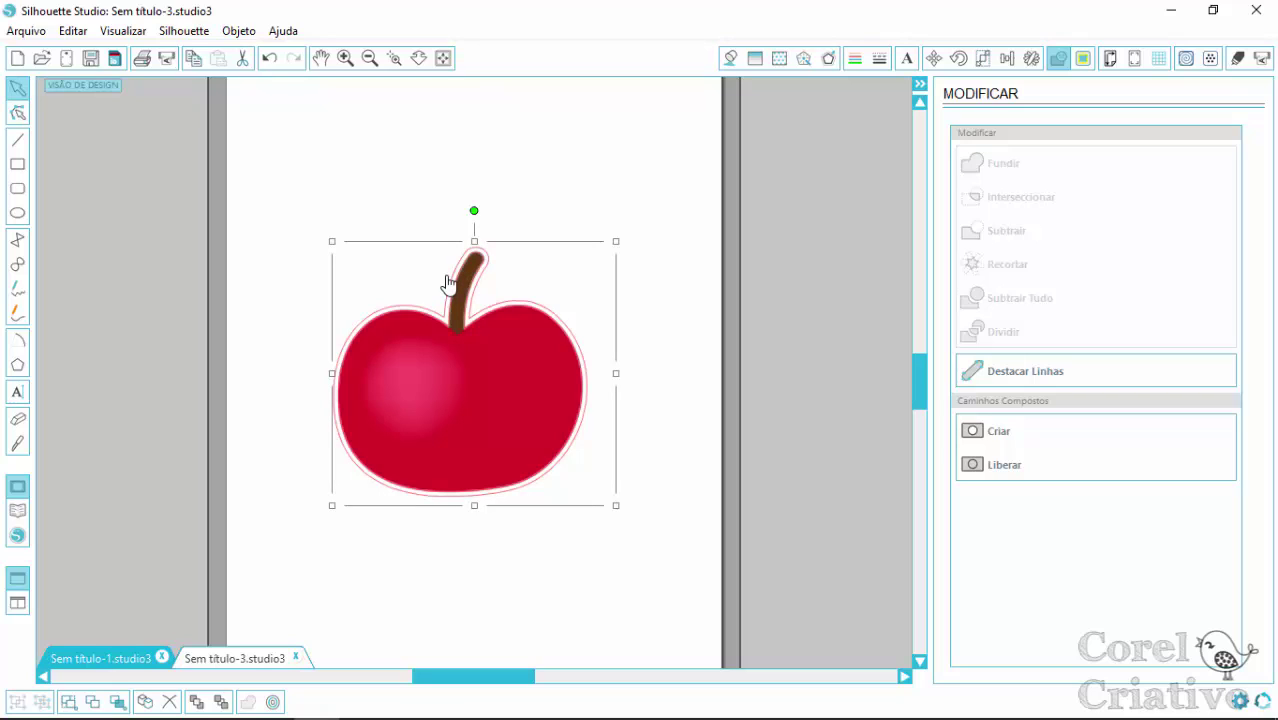
click(456, 220)
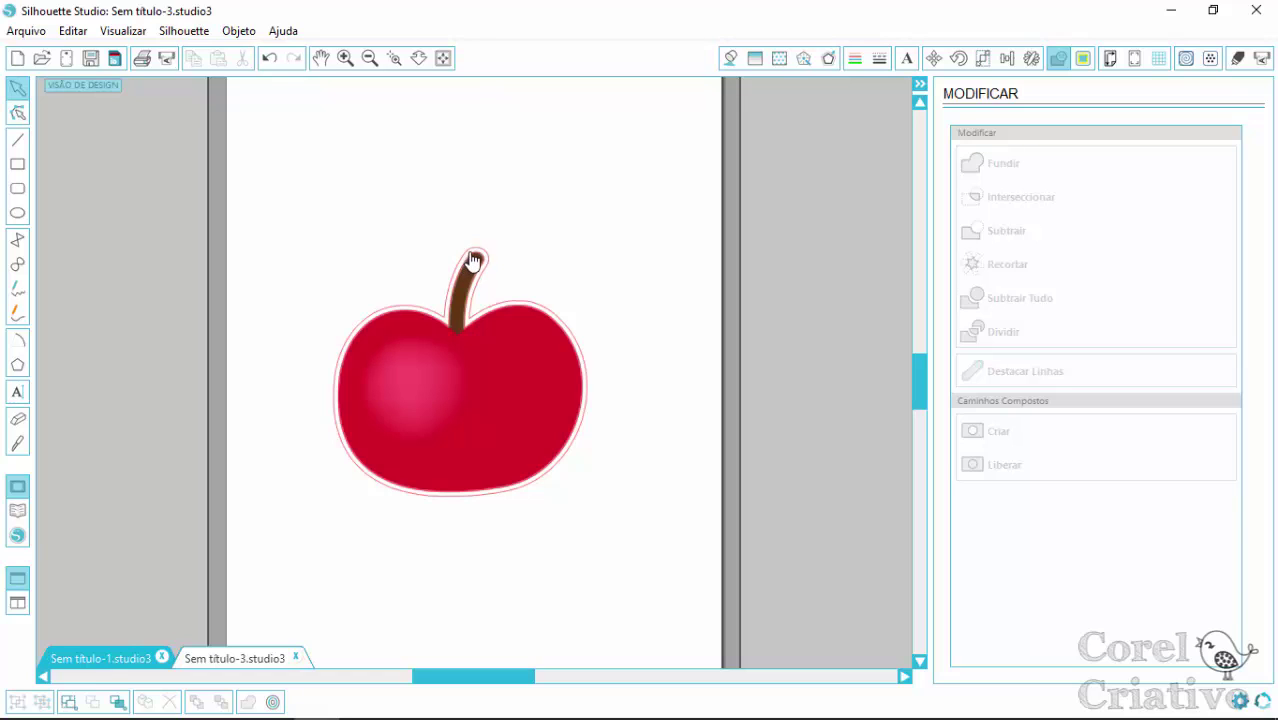
click(476, 261)
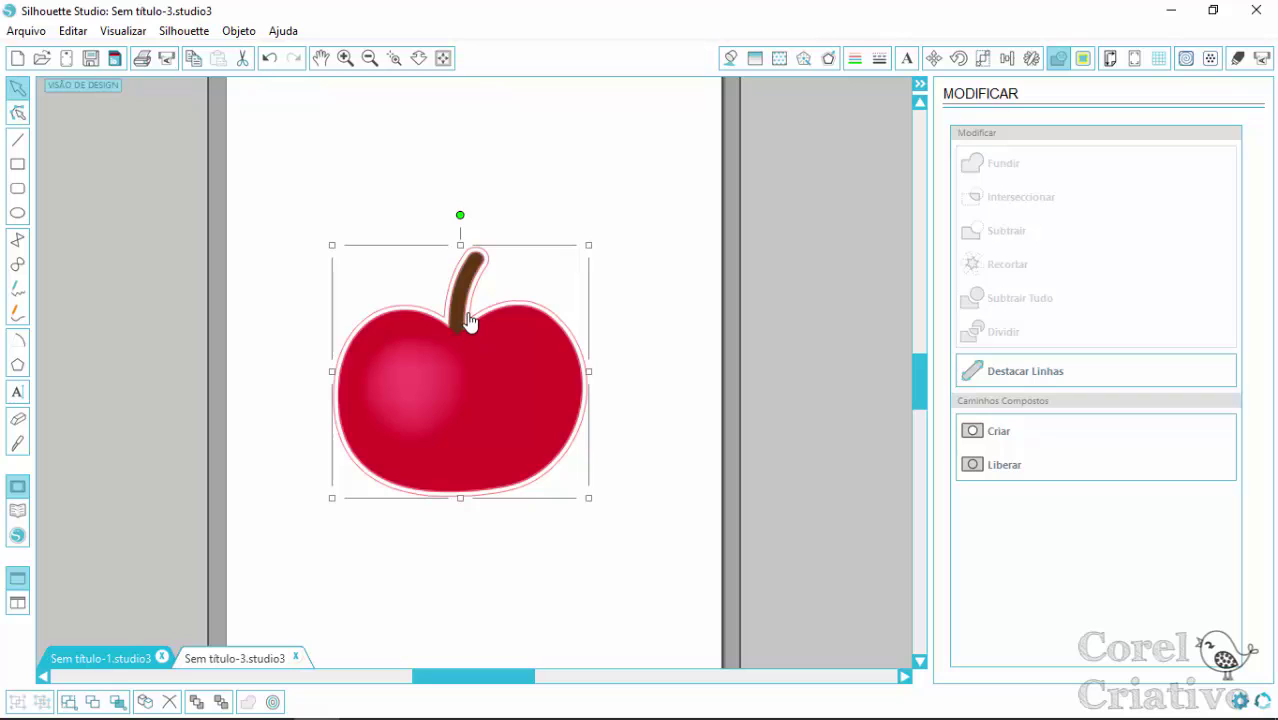
click(482, 257)
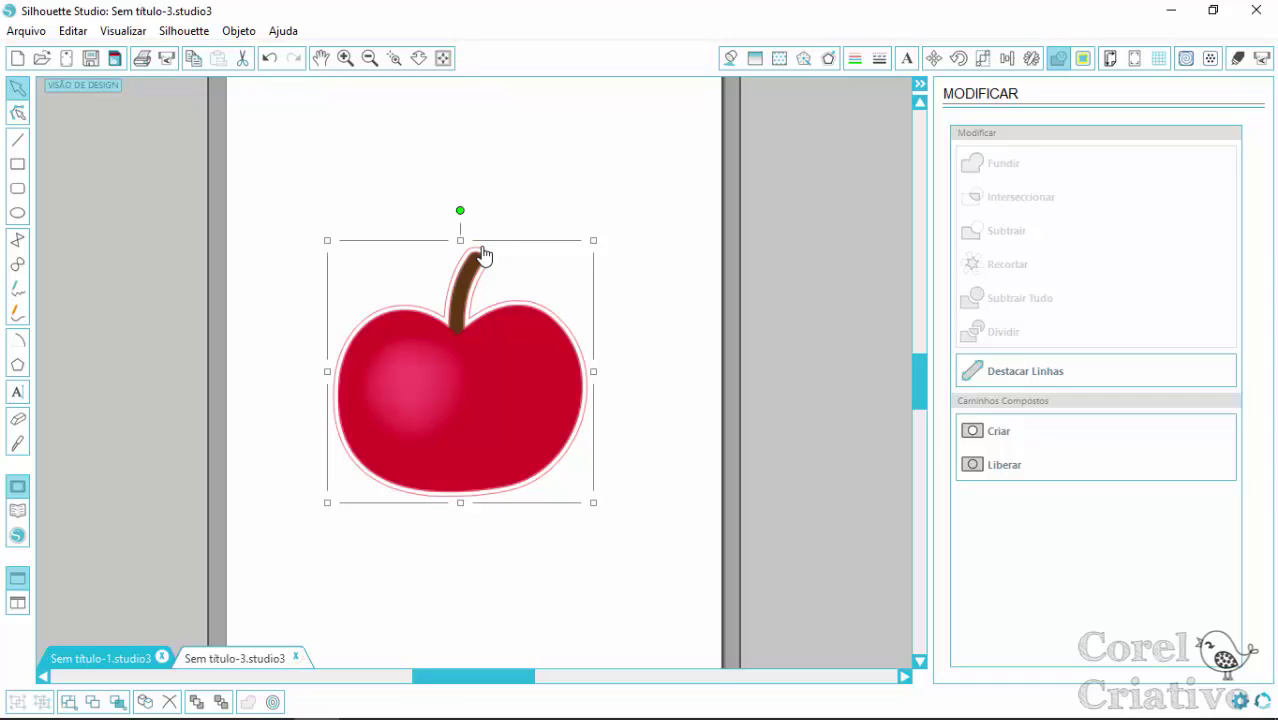
click(479, 259)
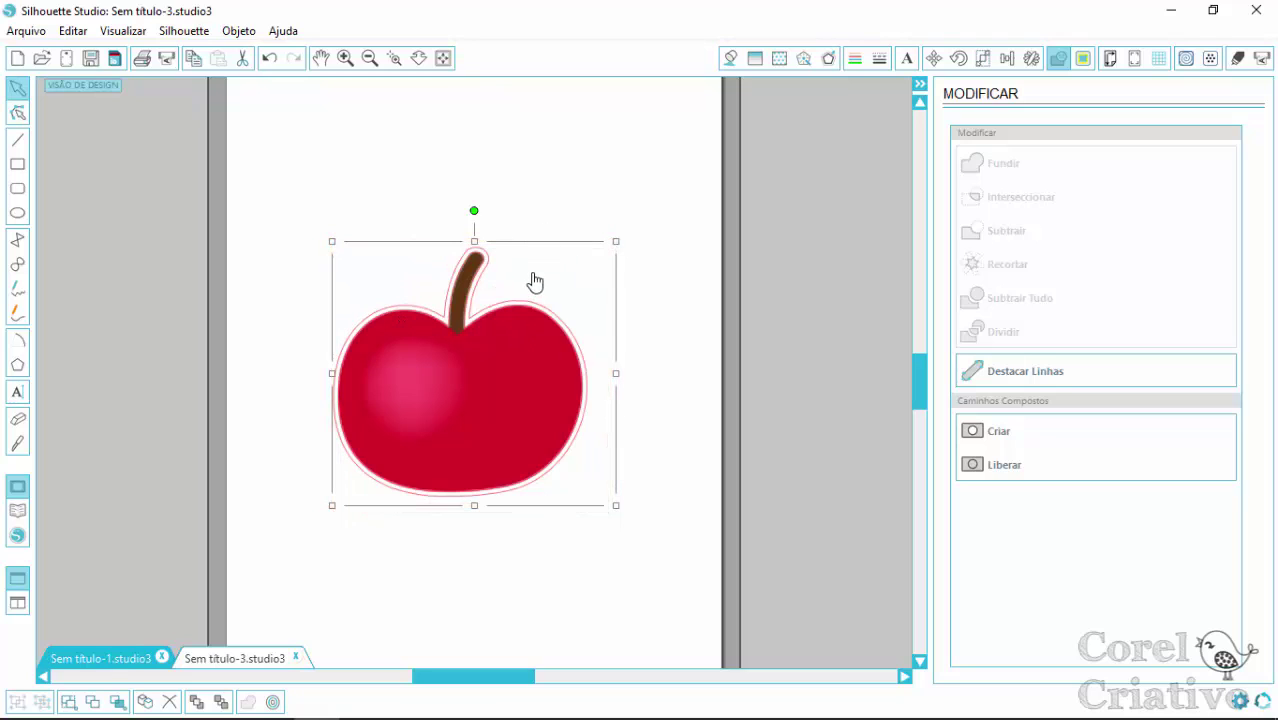
click(481, 262)
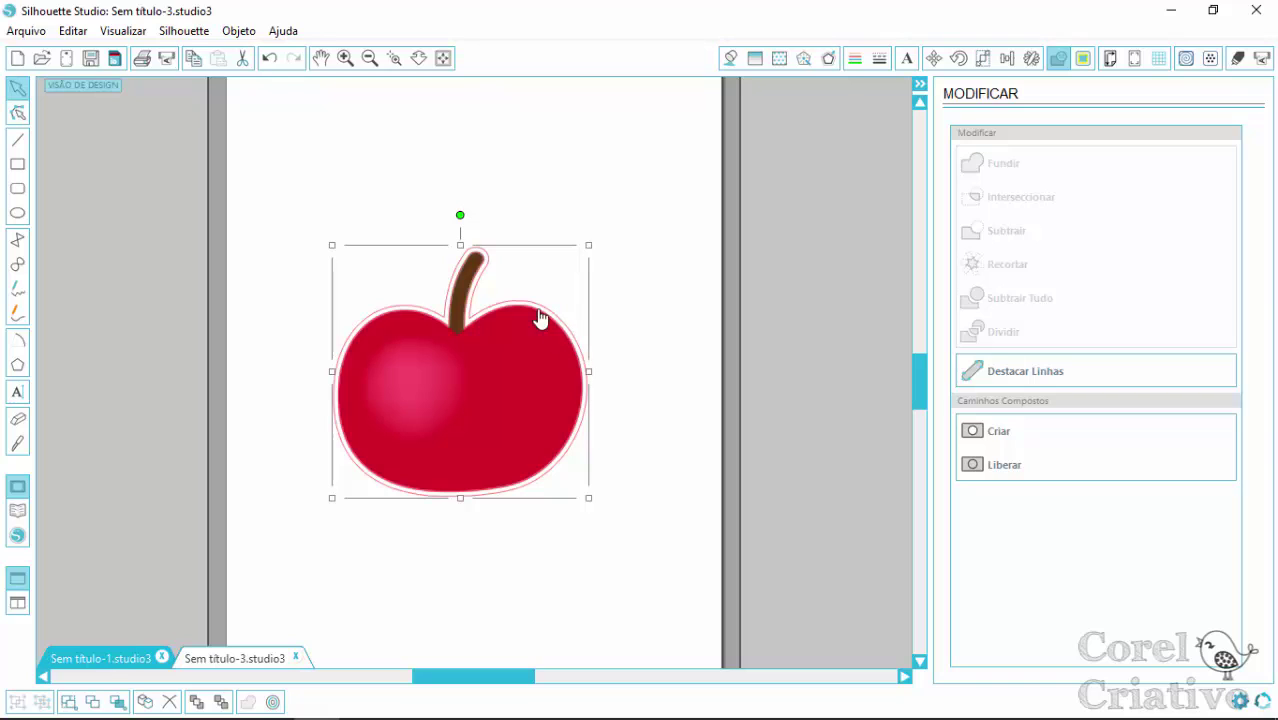
click(486, 260)
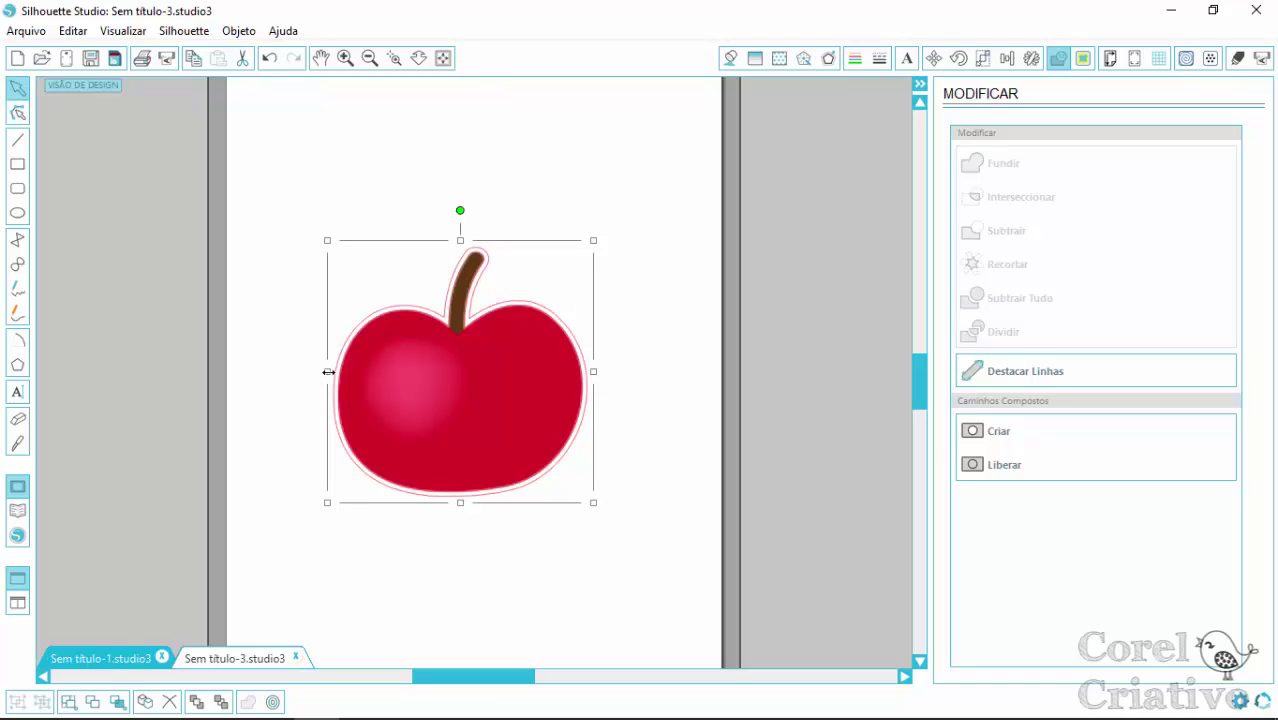
click(519, 200)
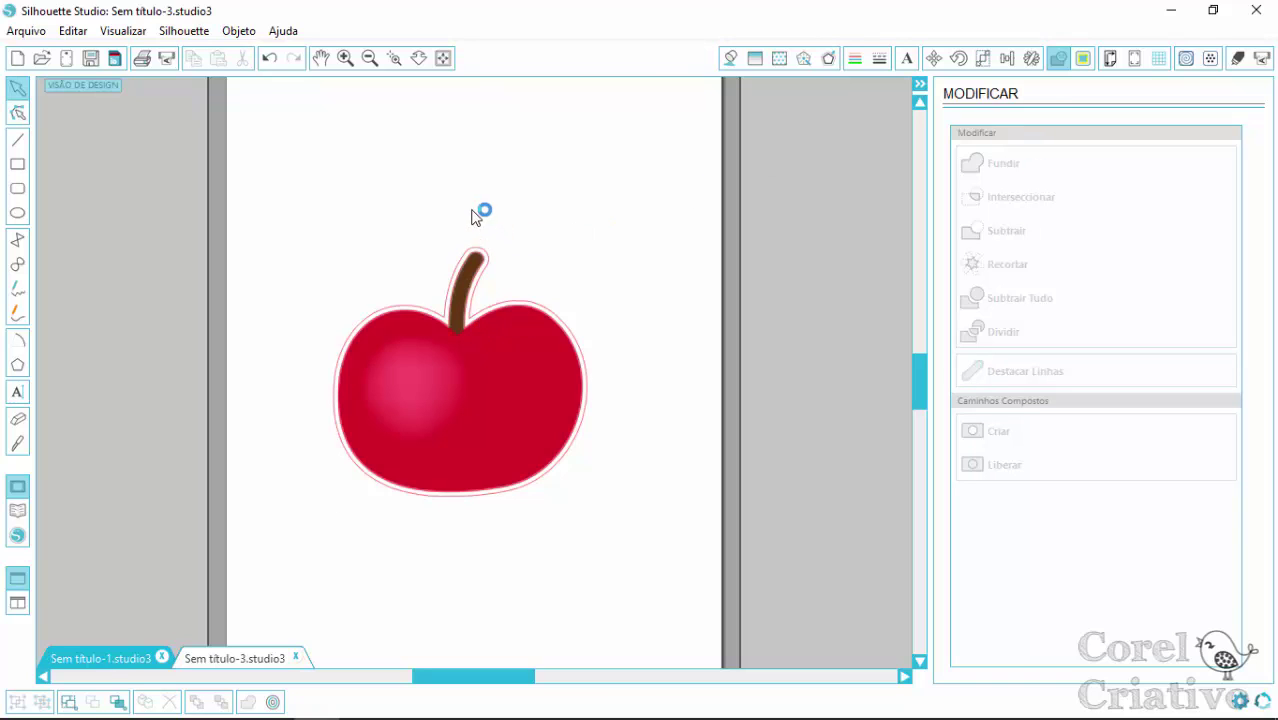
Step: Select the traced outline together with its offset line at the apple's stem and merge them into one contour
click(482, 257)
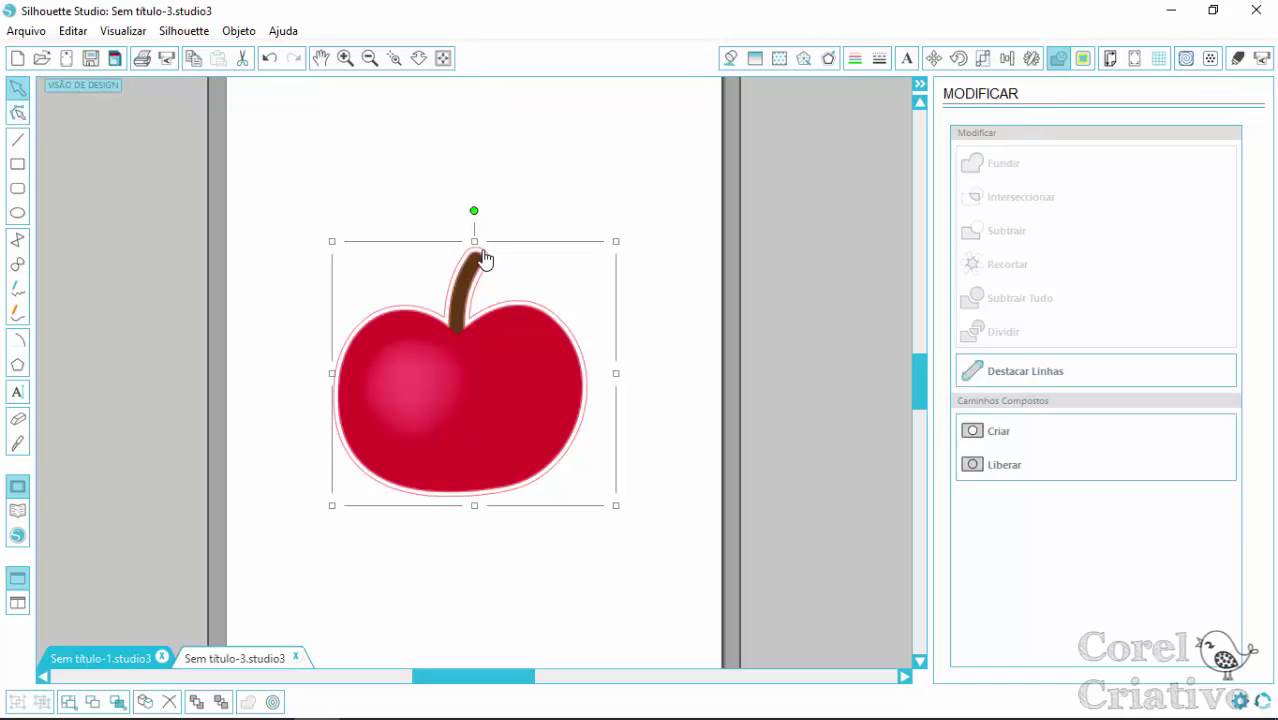
click(482, 260)
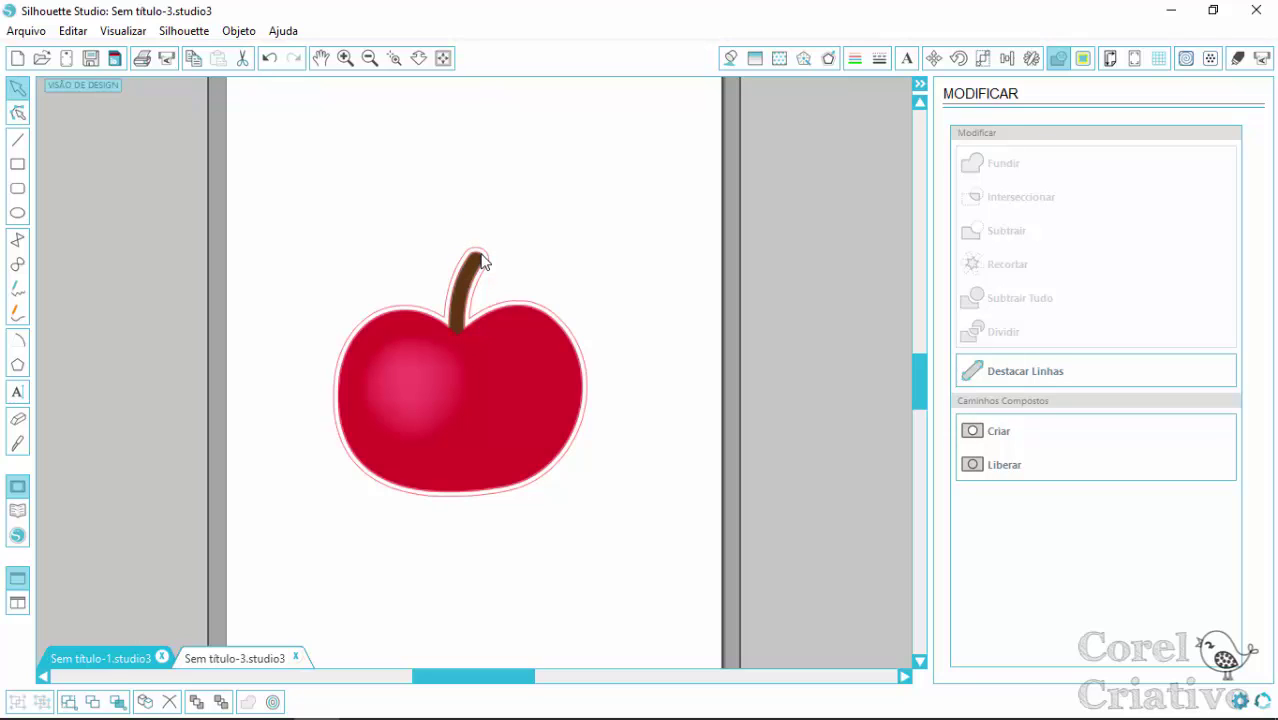
click(482, 258)
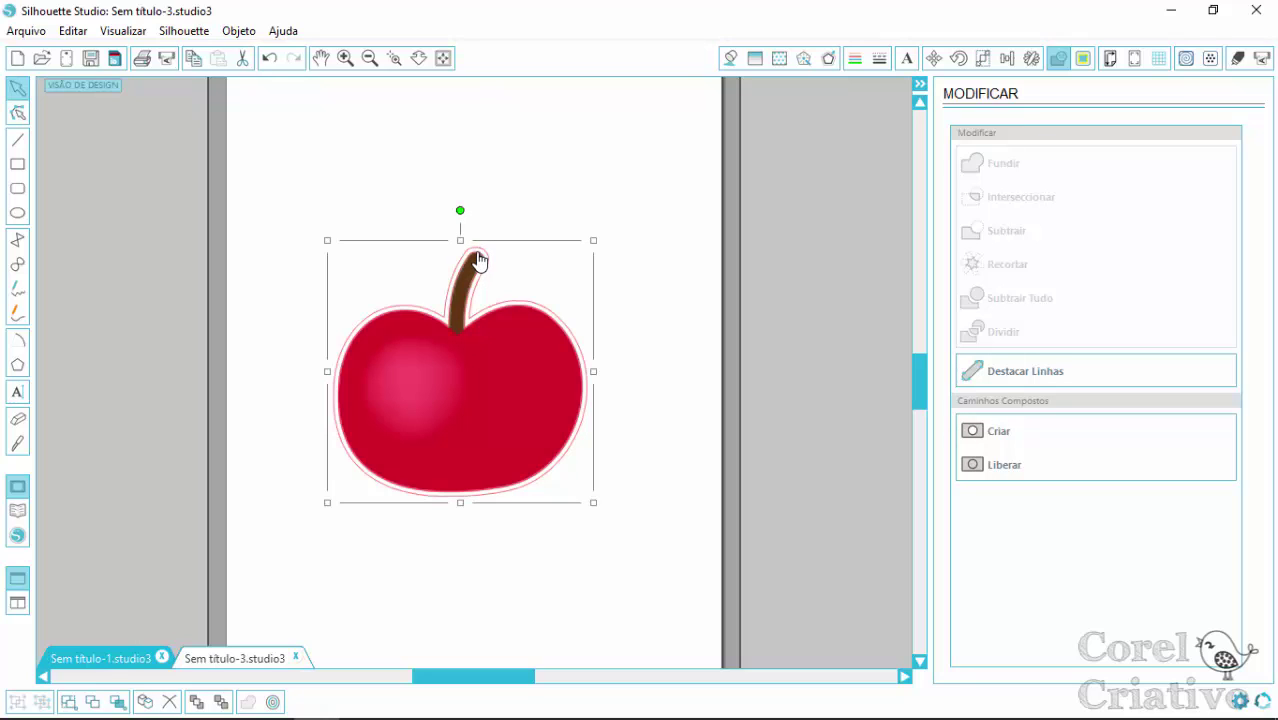
shift+click(478, 258)
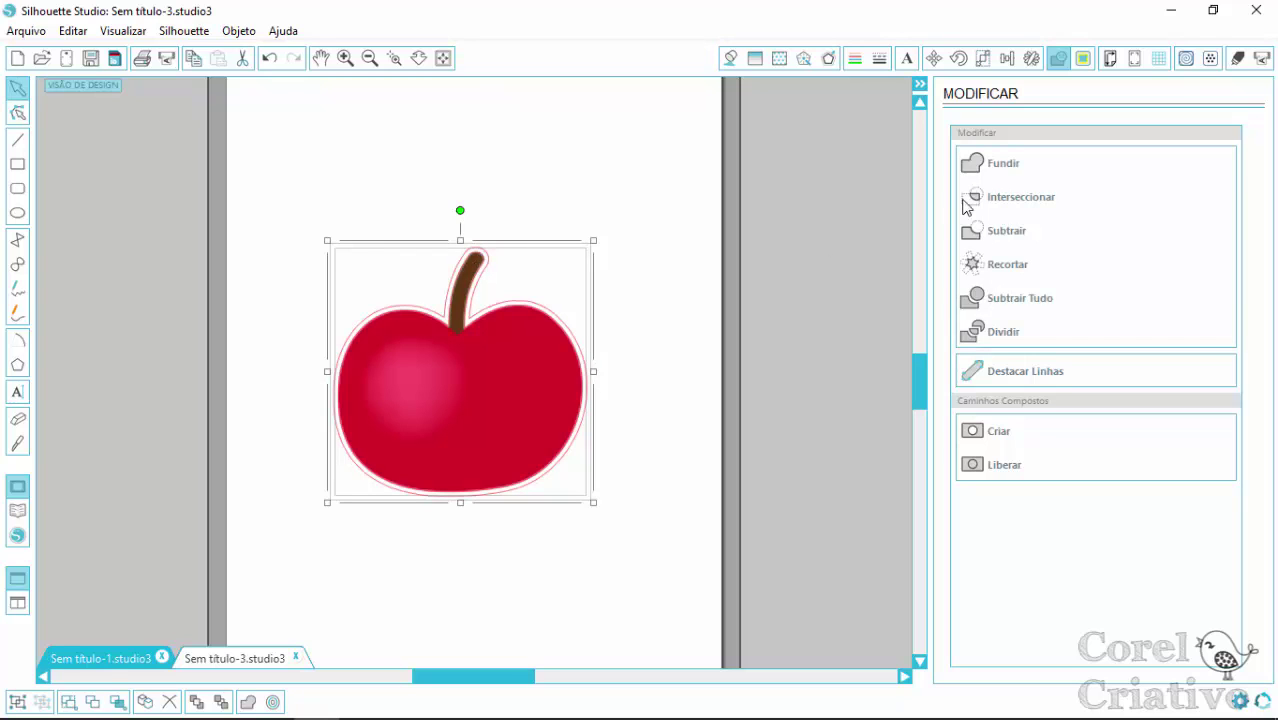
click(1005, 164)
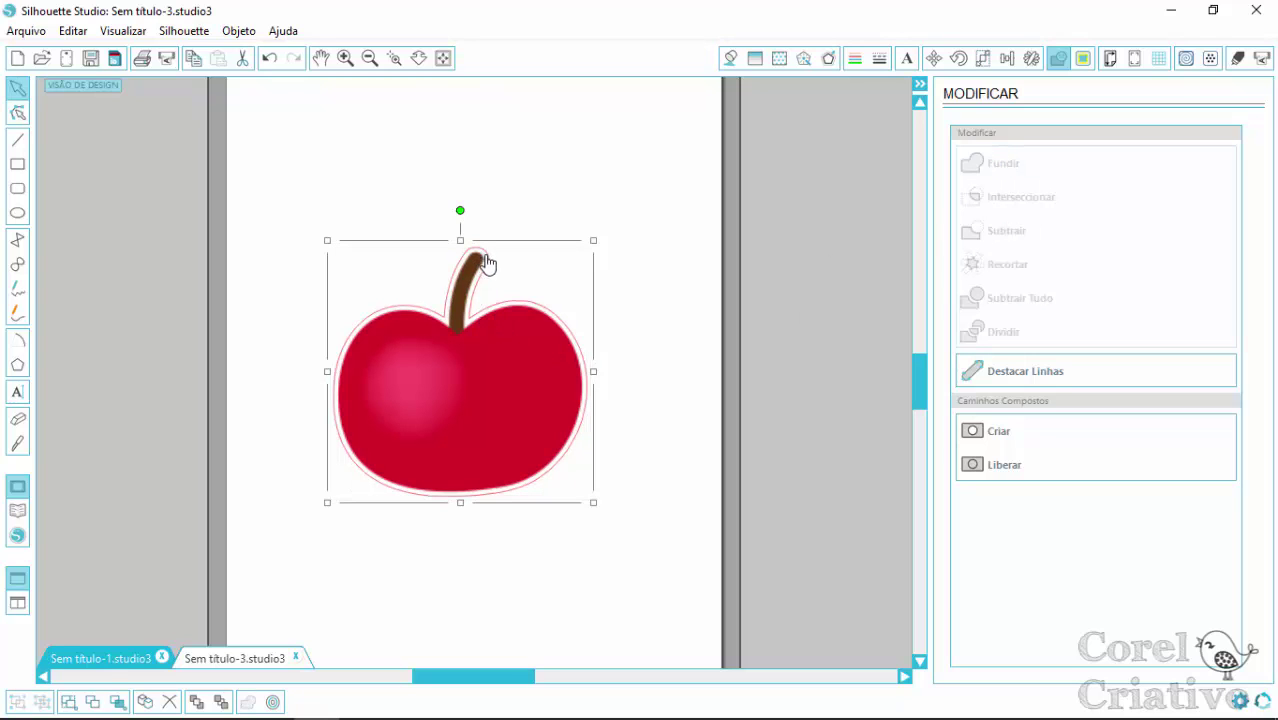
Step: Move the merged contour up and to the right, off the apple image
drag(485, 263, 690, 192)
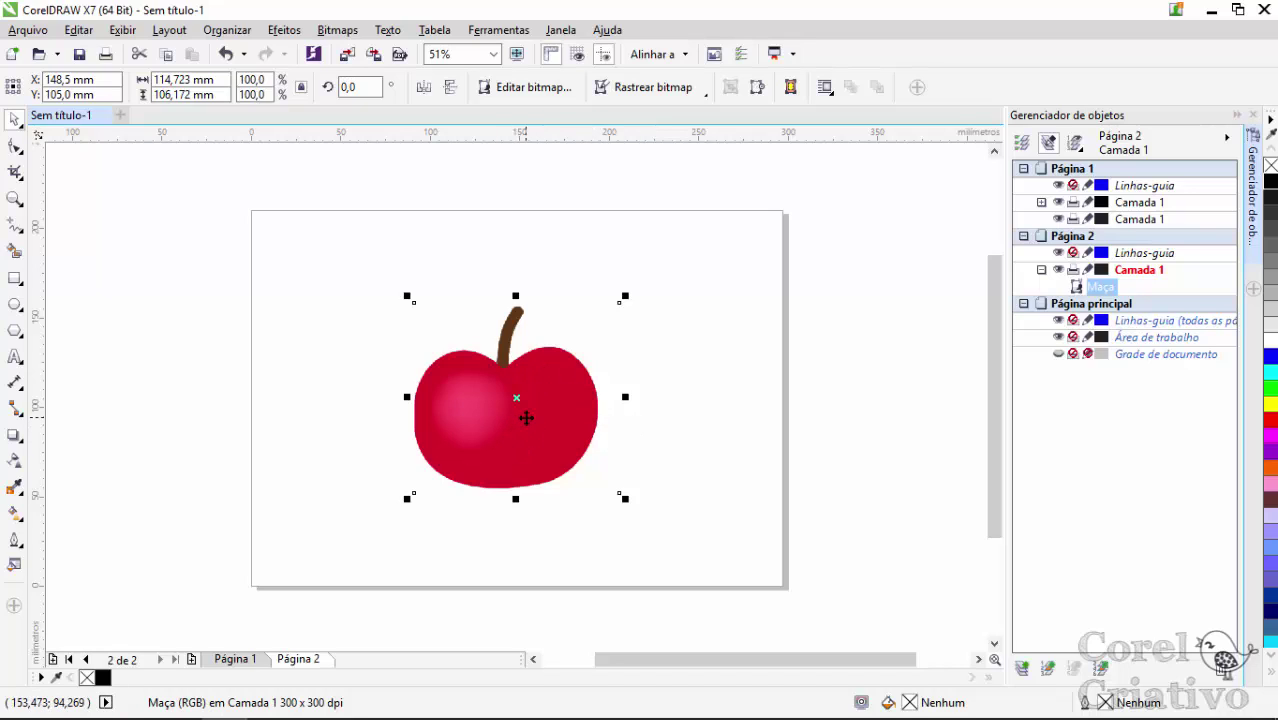
Step: Switch to CorelDRAW and trace the selected apple bitmap on page 2
click(647, 88)
click(689, 112)
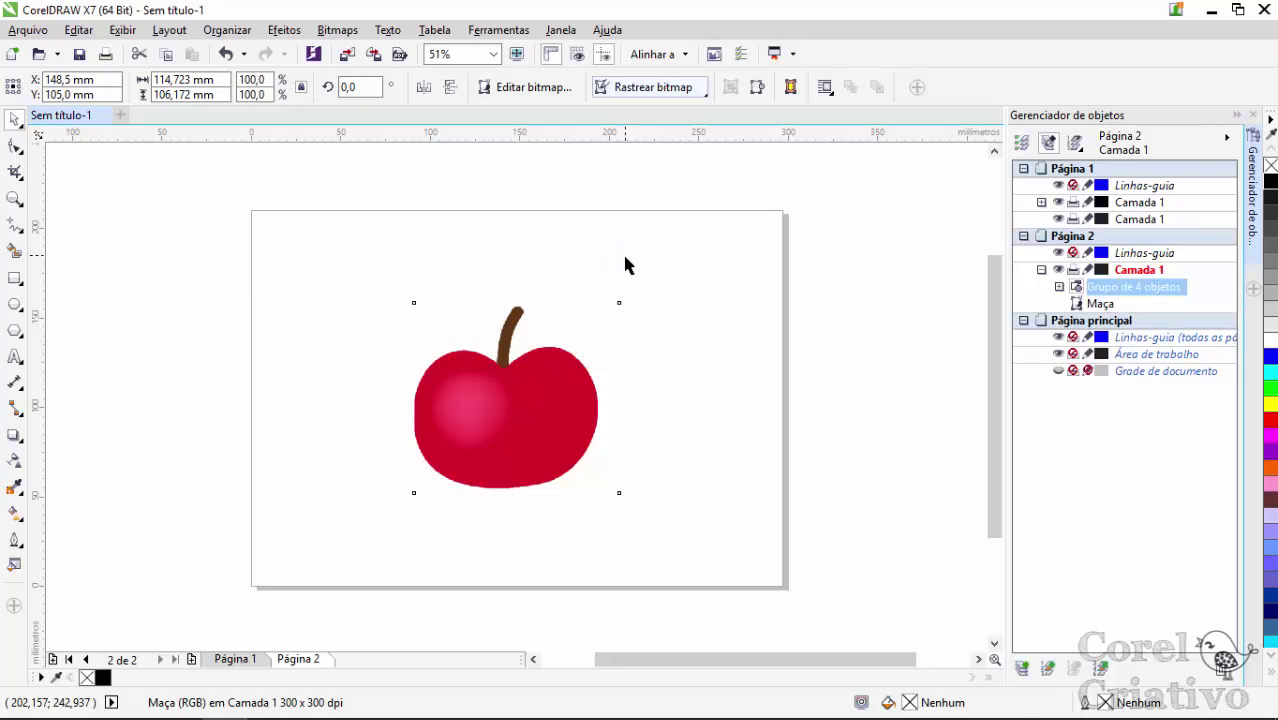
Step: Create a boundary (Limite) around the traced apple group, and delete the traced group of 4 objects
click(228, 31)
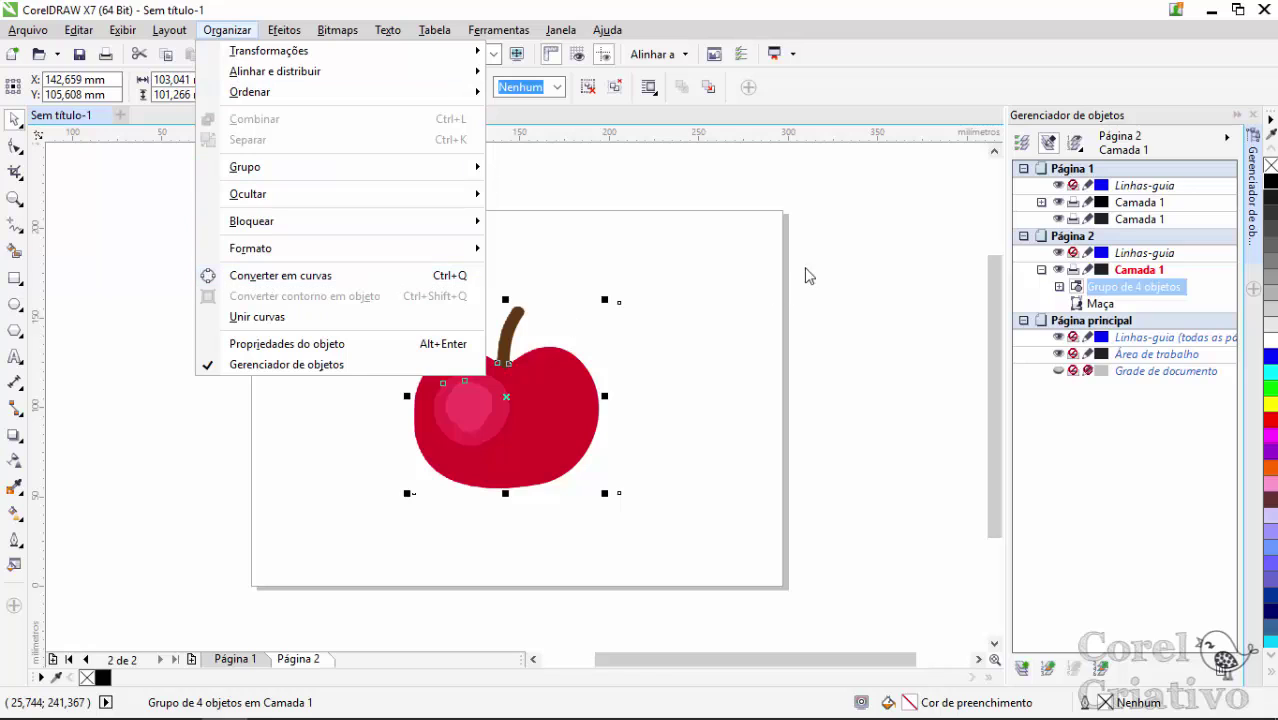
click(694, 314)
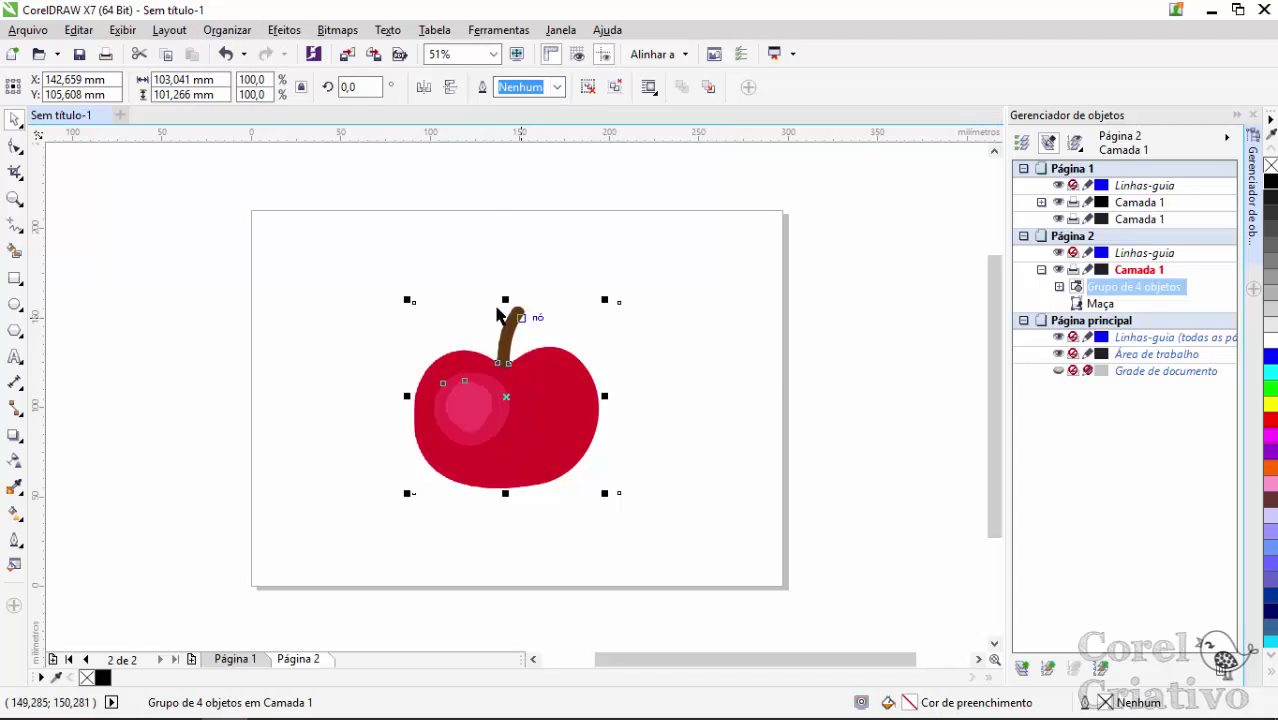
click(228, 34)
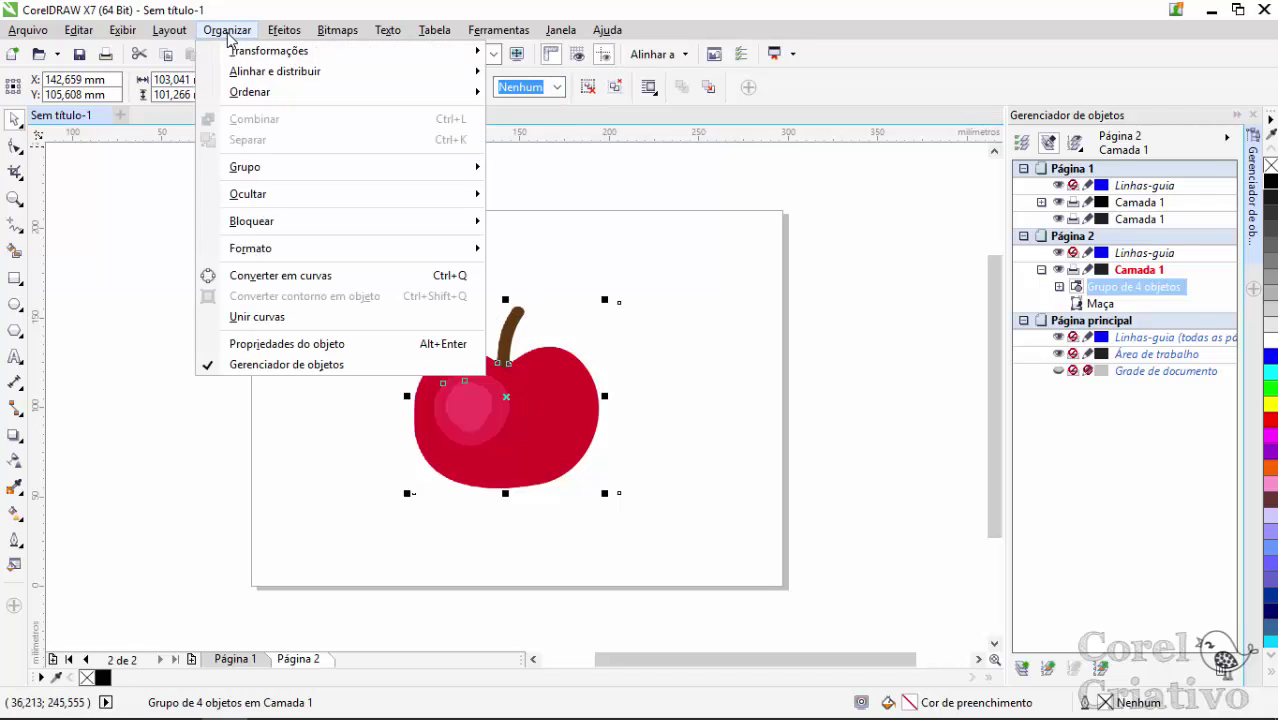
mouse_move(255, 248)
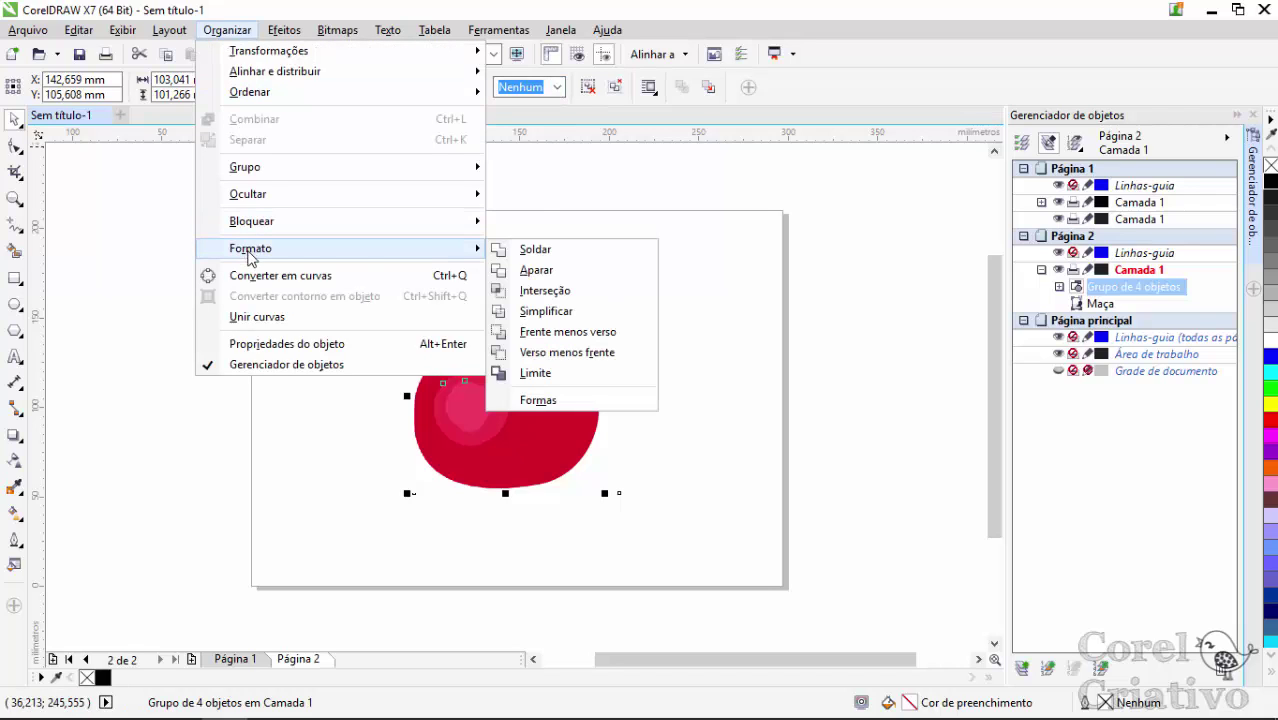
click(540, 378)
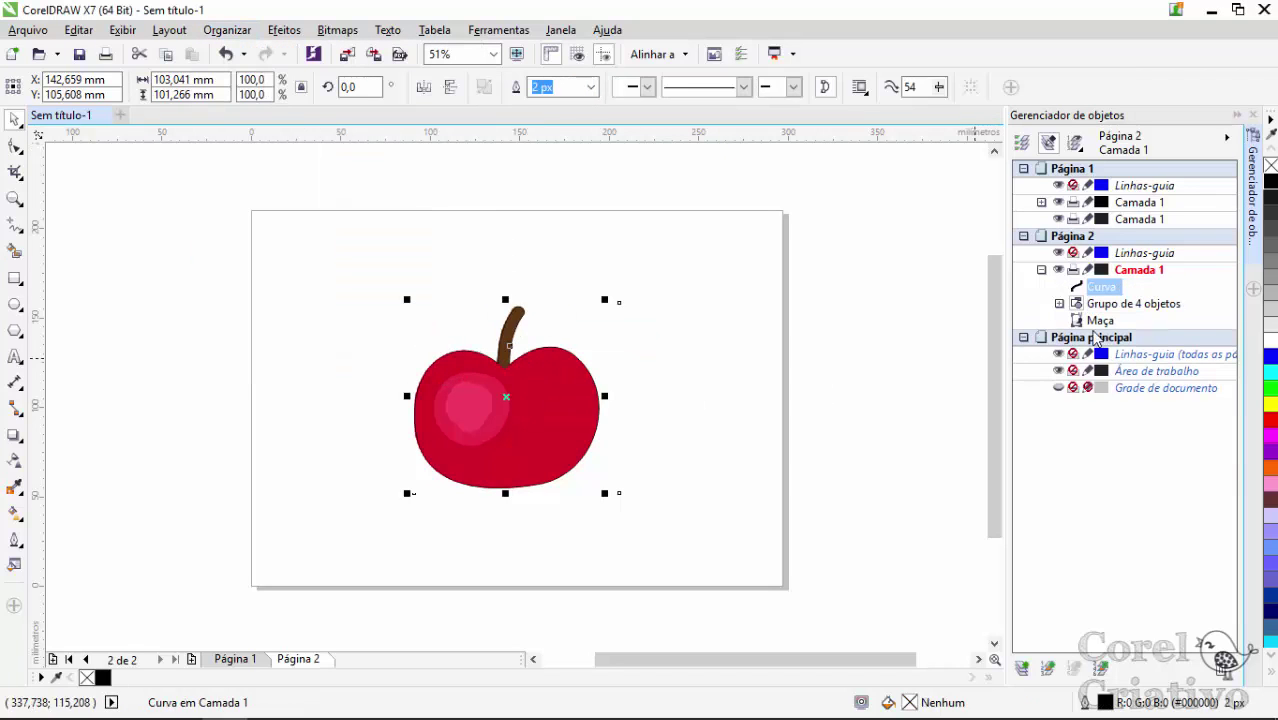
click(1124, 304)
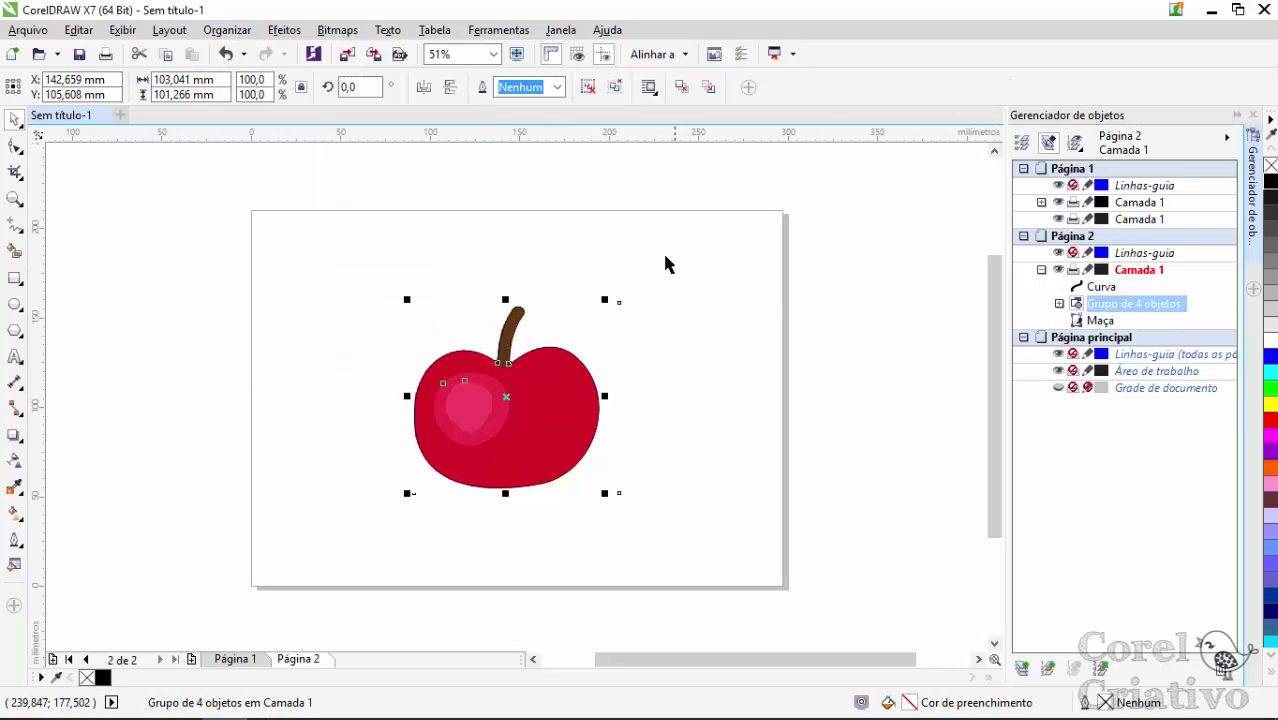
key(Delete)
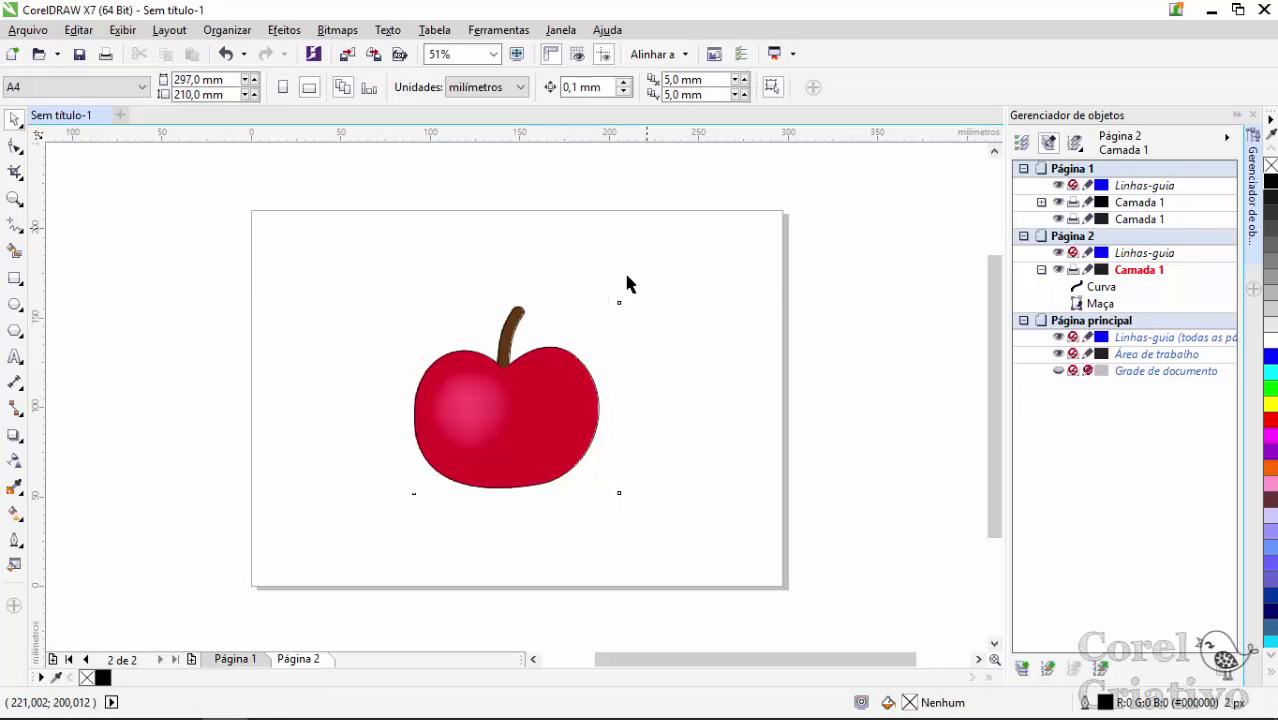
Step: Apply a Contour effect (Contorno) around the apple's boundary curve and set its offset to 2 mm
click(571, 357)
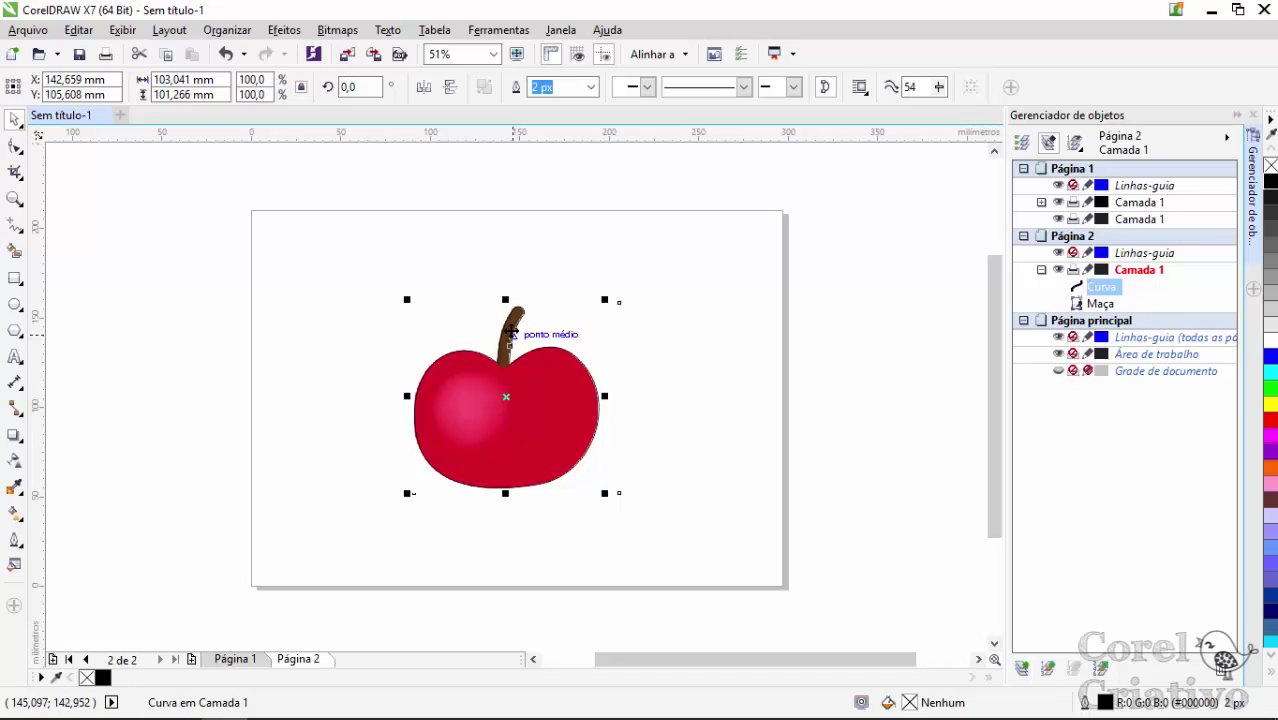
click(14, 436)
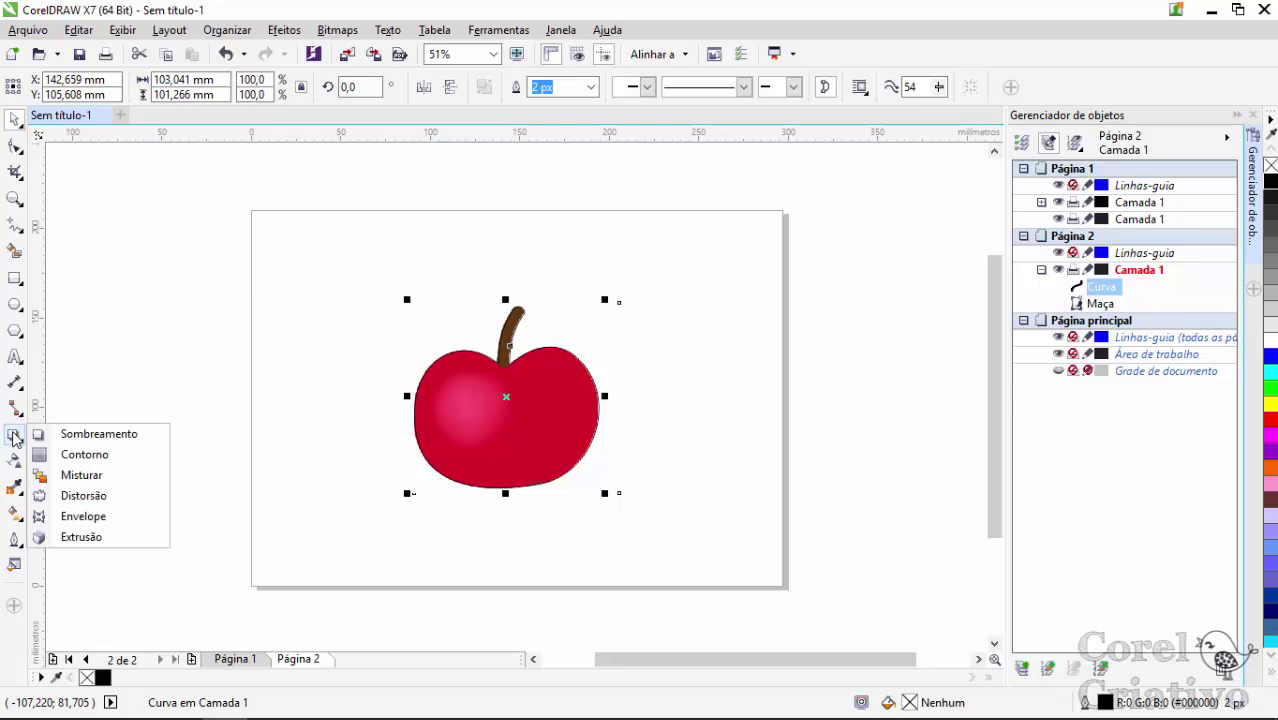
click(84, 454)
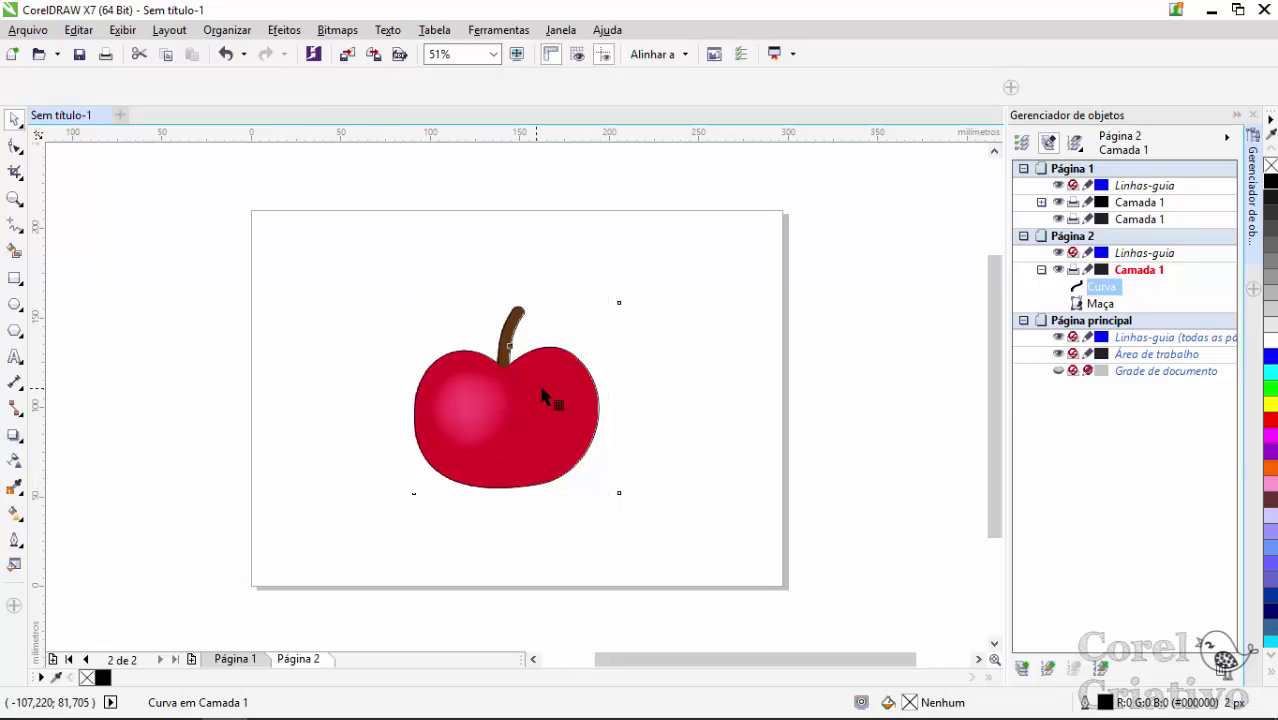
click(460, 88)
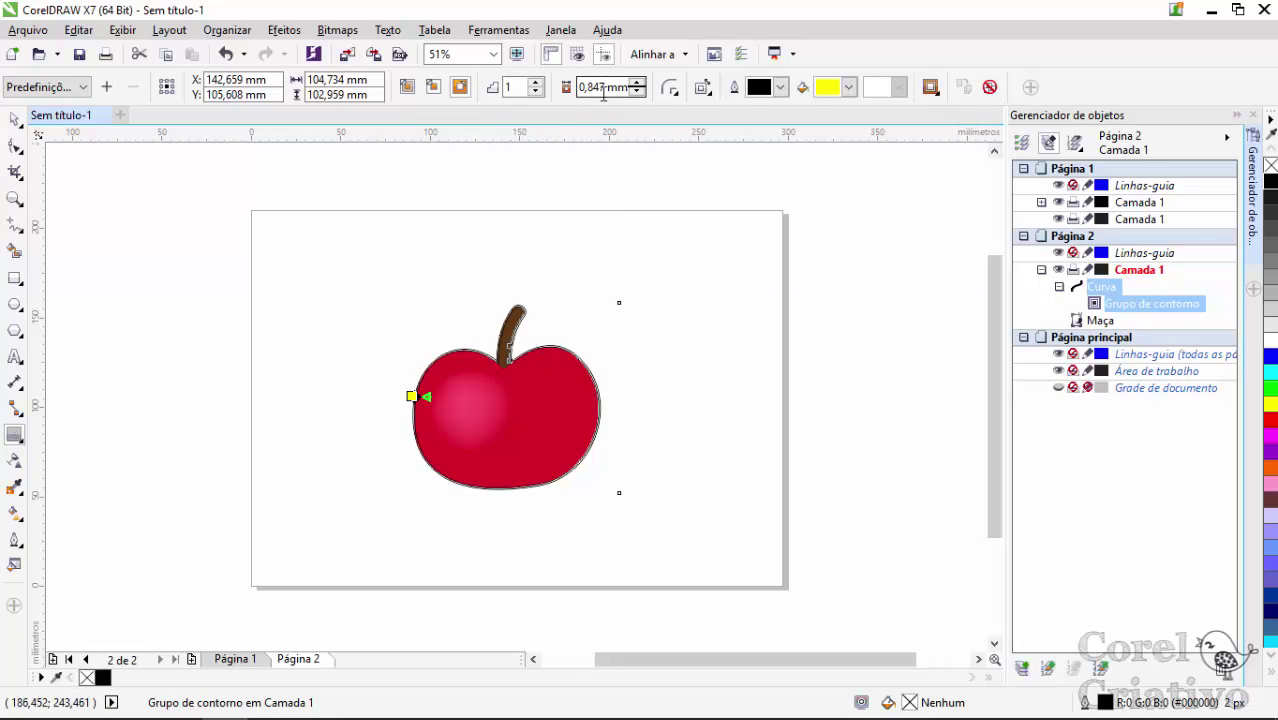
drag(581, 88, 640, 91)
text(2)
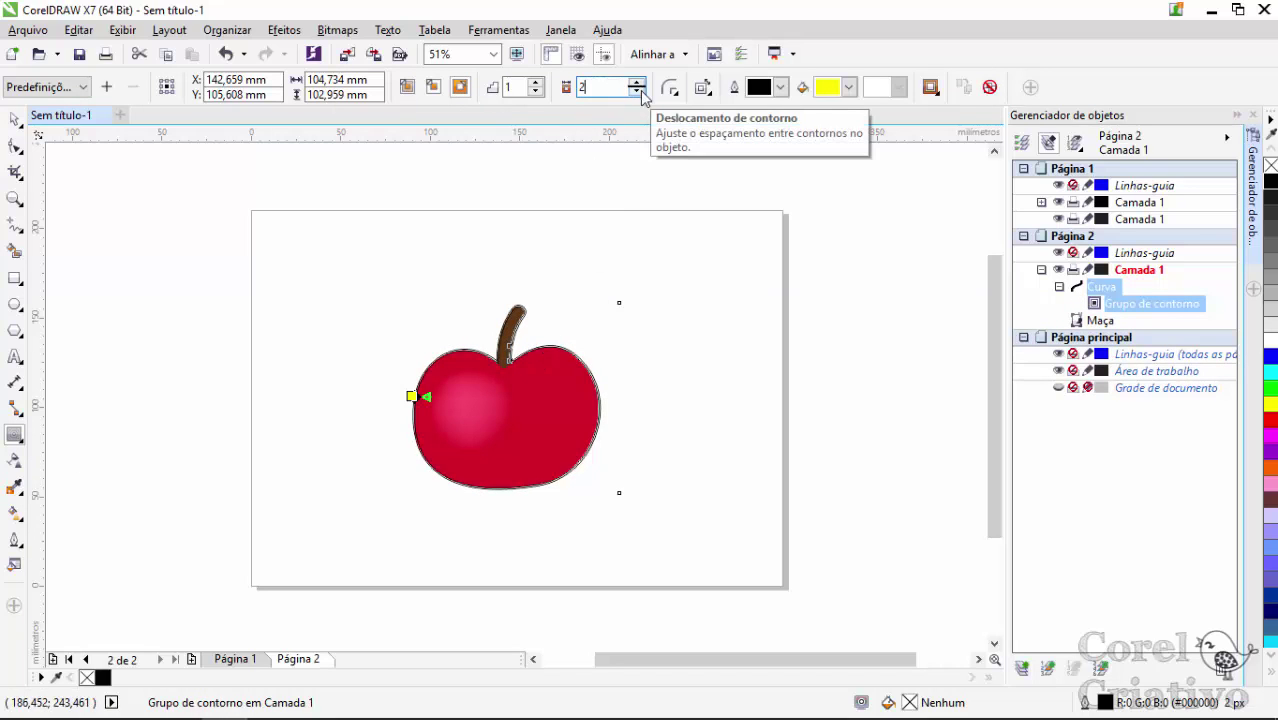
key(Return)
scroll(506, 381, up, 2)
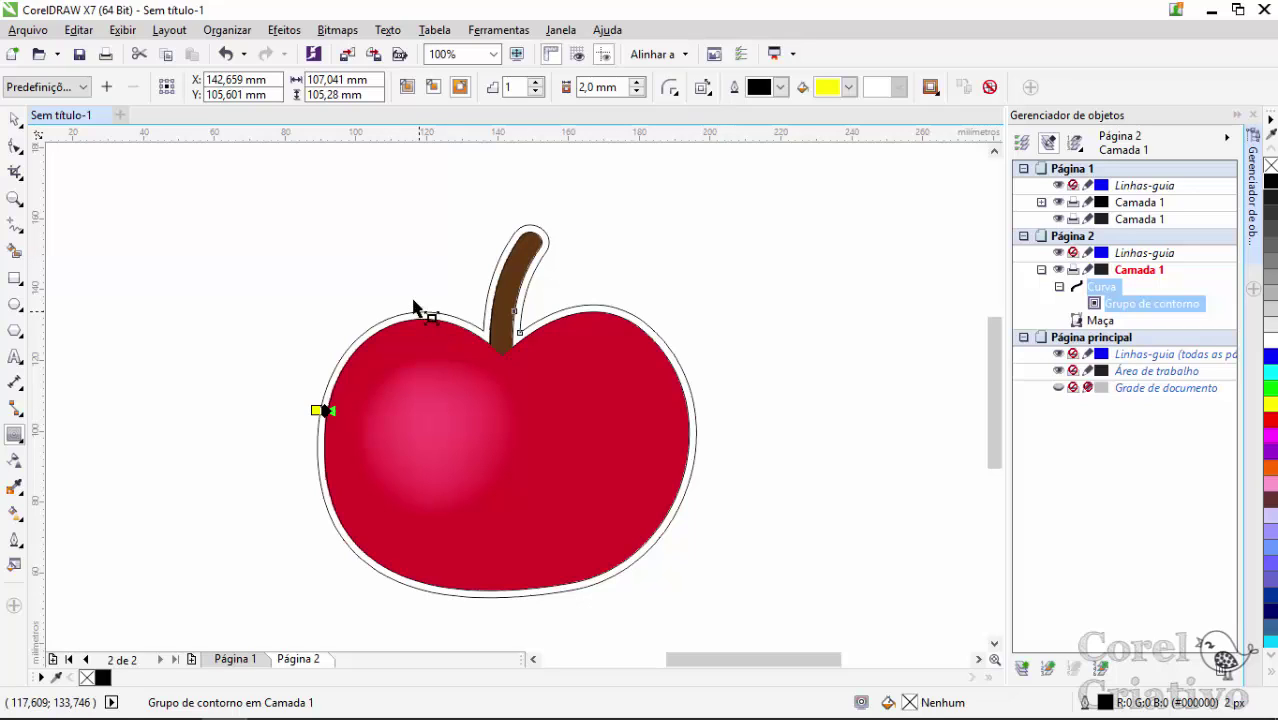
Step: Break the contour group apart and weld the boundary curve and its offset curve into one outline
key(ctrl+k)
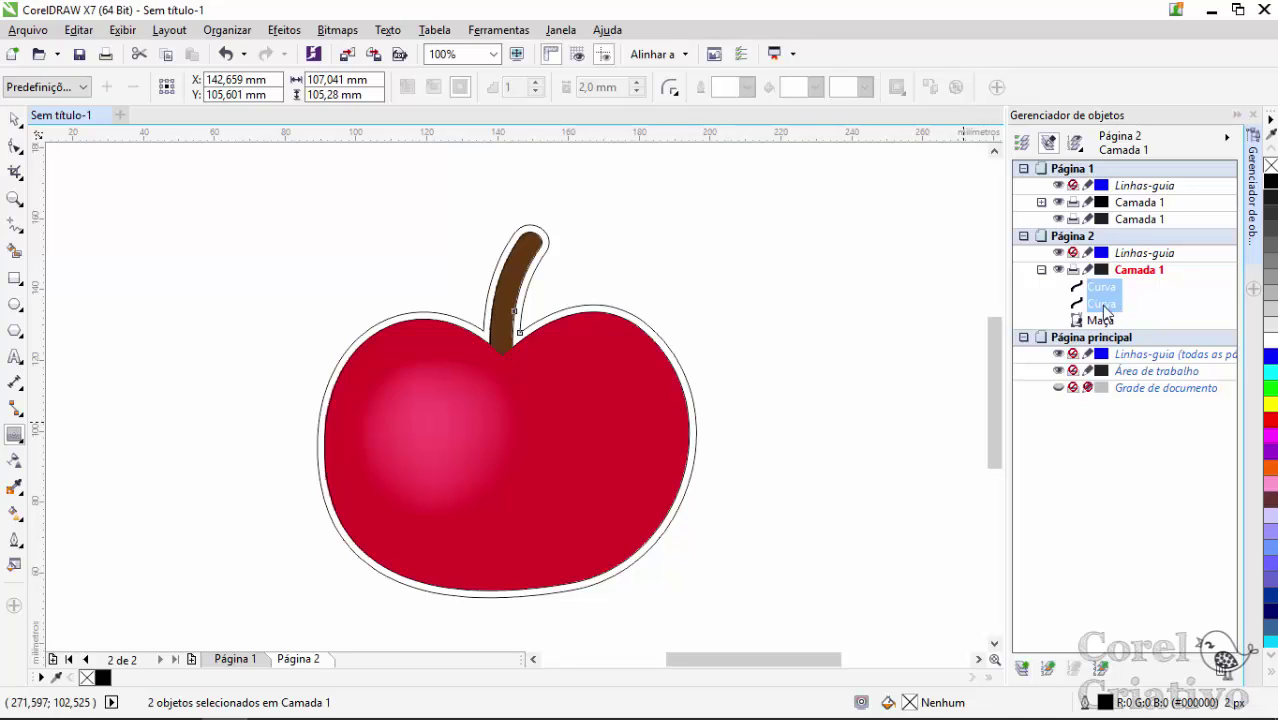
drag(1104, 298, 15, 122)
click(15, 122)
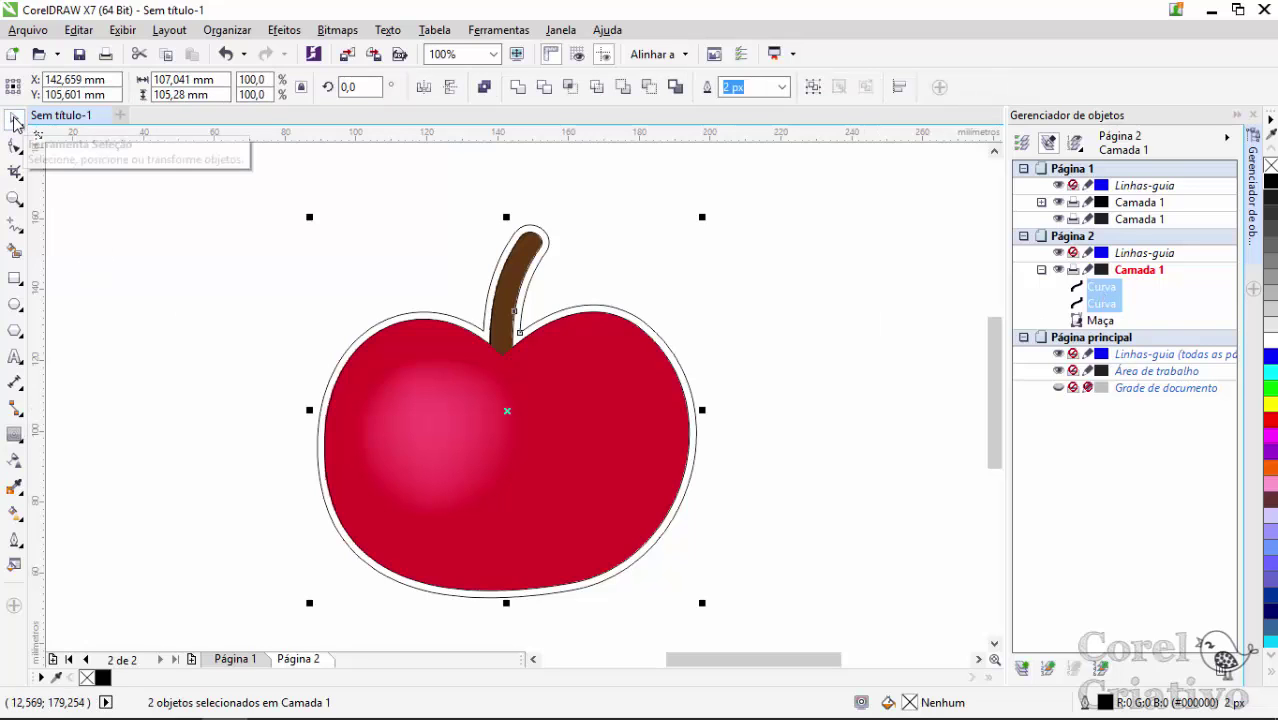
click(518, 90)
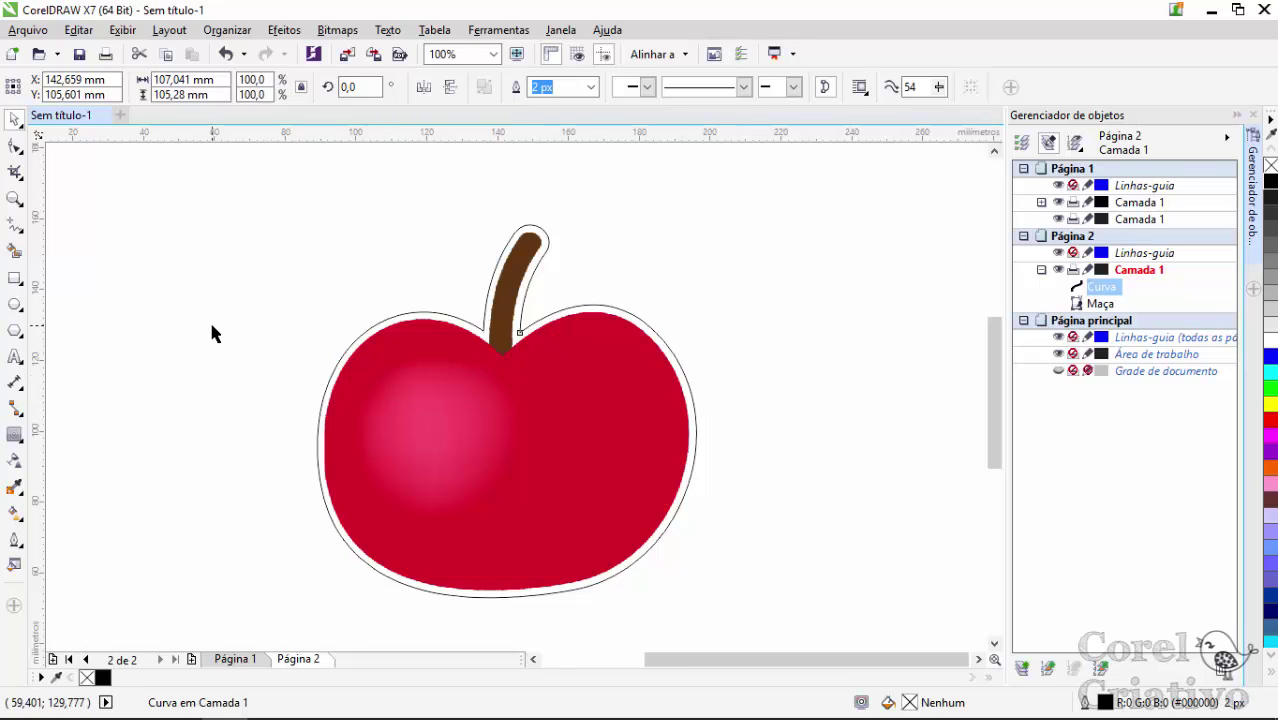
scroll(209, 322, down, 2)
scroll(274, 332, up, 2)
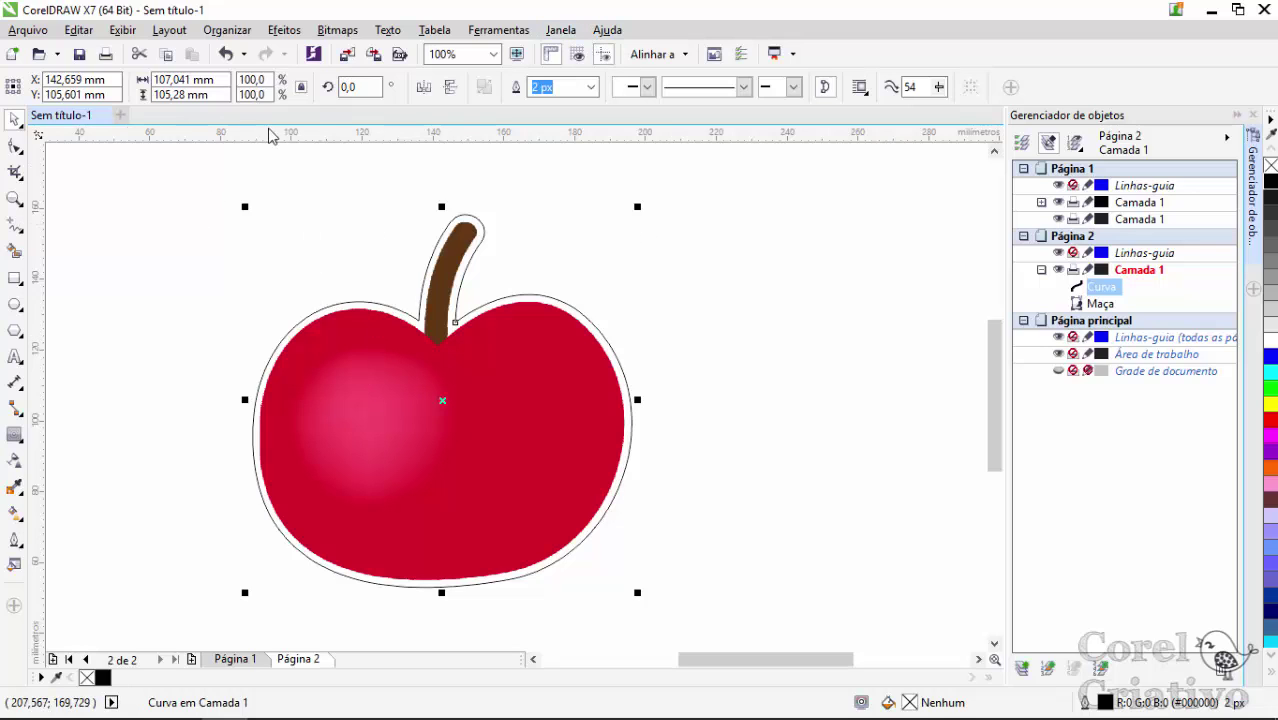
click(563, 31)
mouse_move(636, 232)
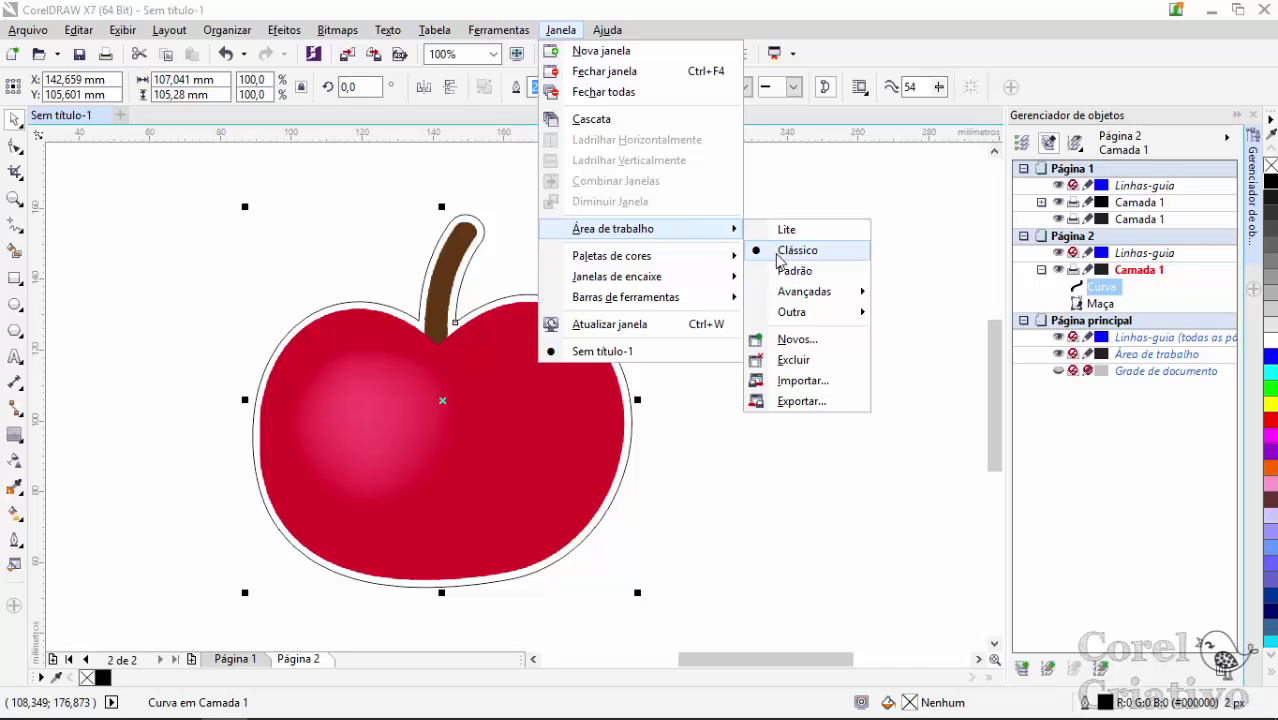
click(148, 246)
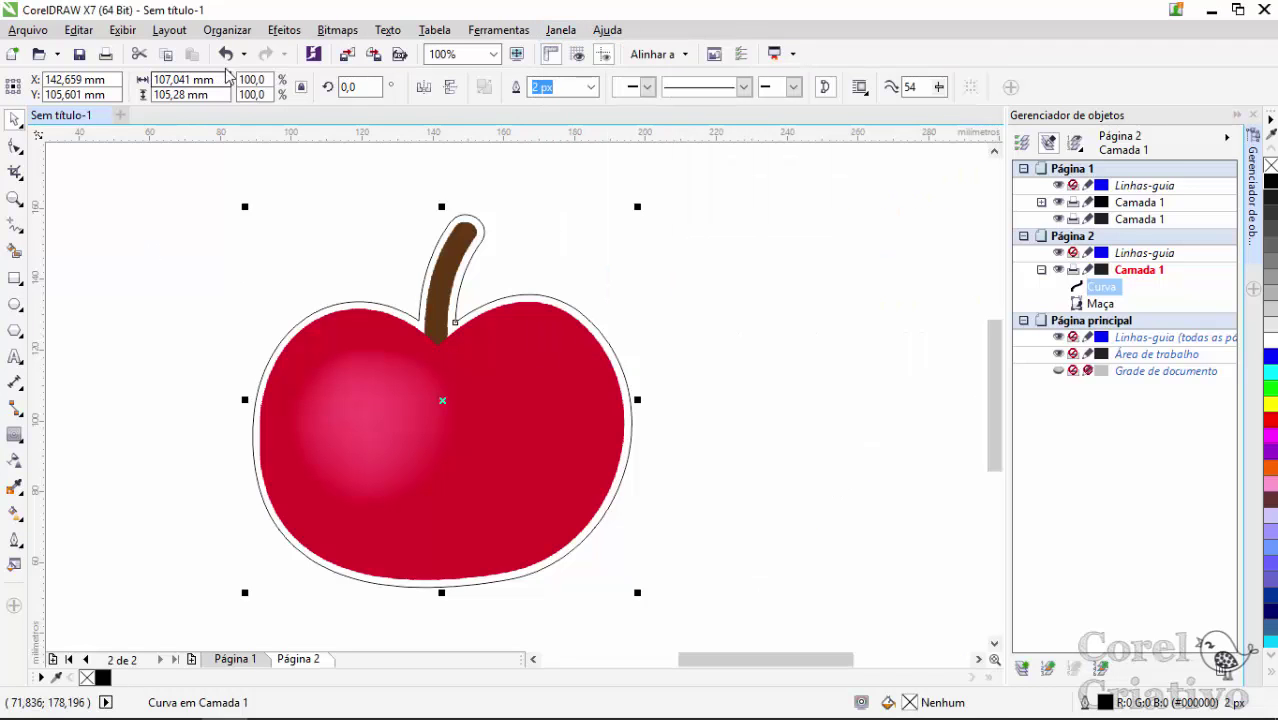
click(285, 30)
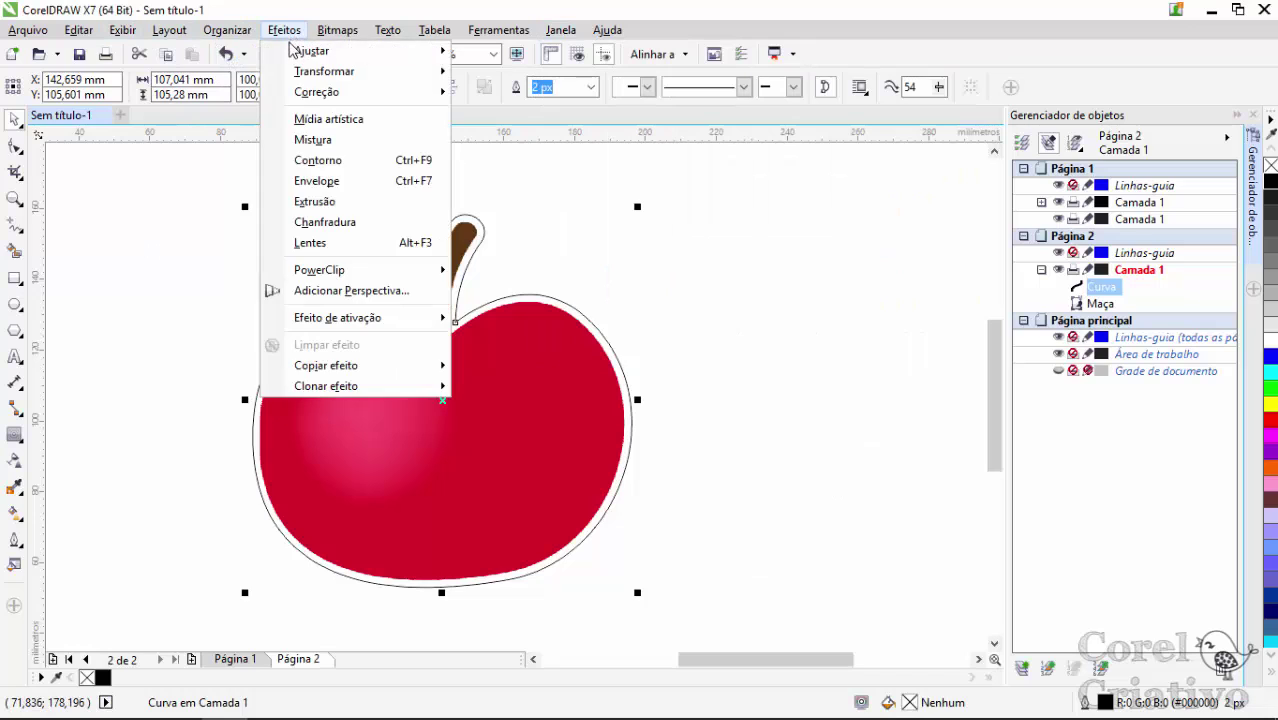
click(60, 248)
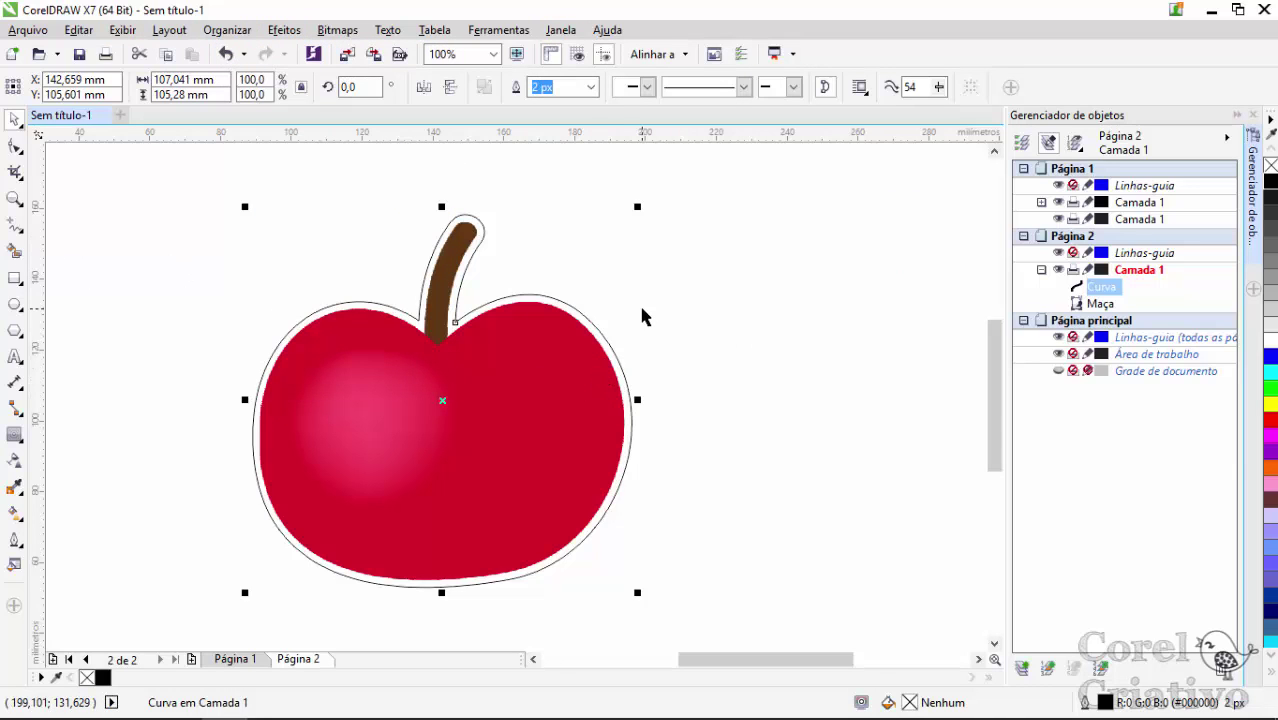
Step: Draw a rectangle about 21 × 34 mm beside the apple and an ellipse about 19 × 17 mm overlapping its right edge
click(16, 279)
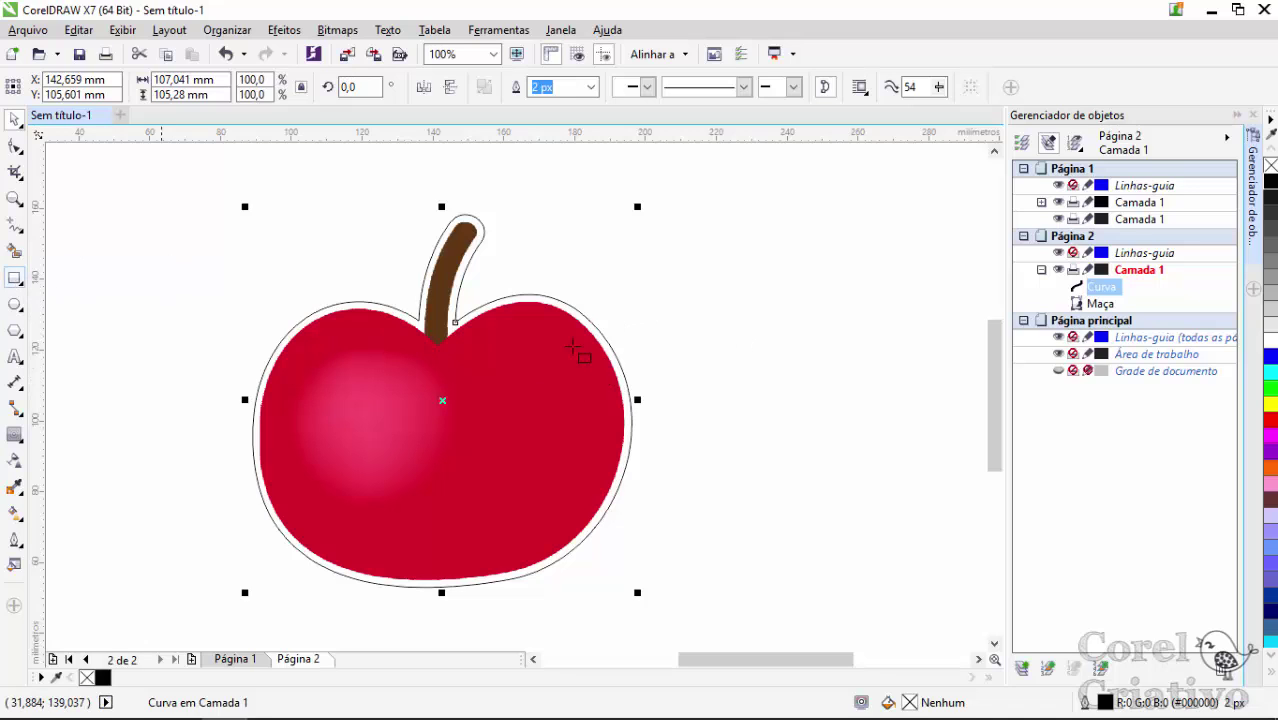
drag(744, 302, 820, 429)
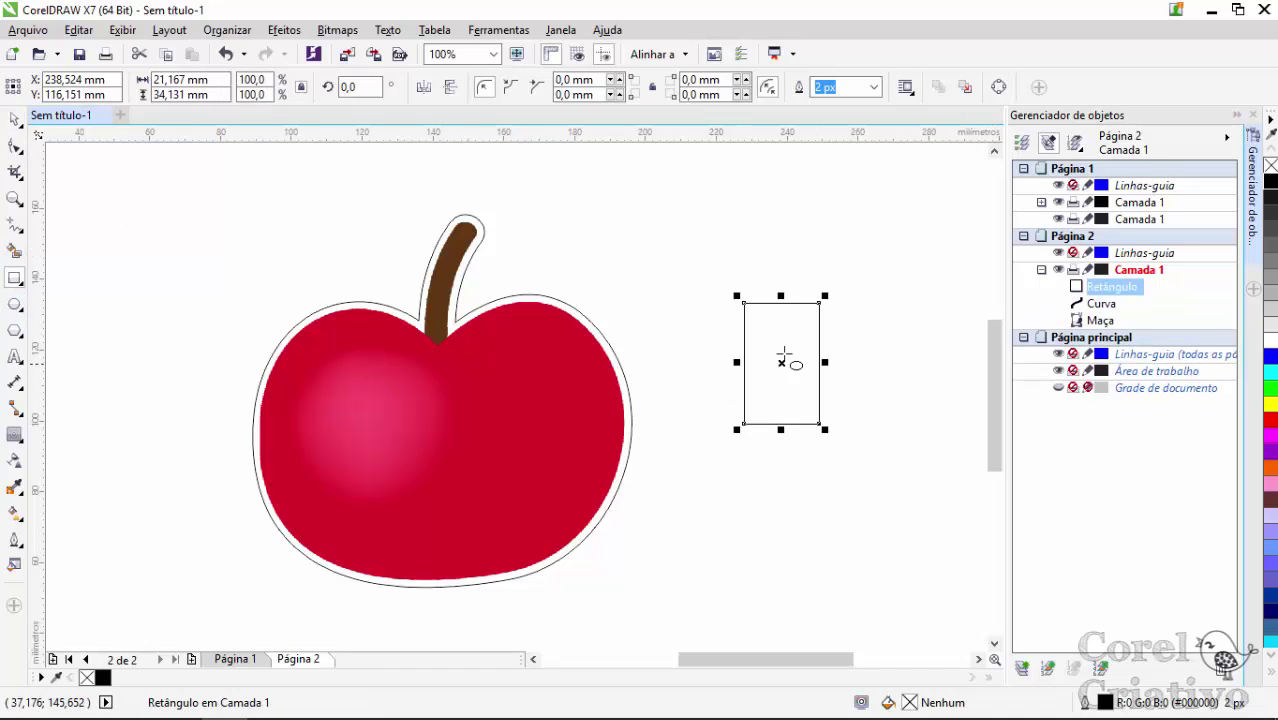
drag(778, 333, 859, 407)
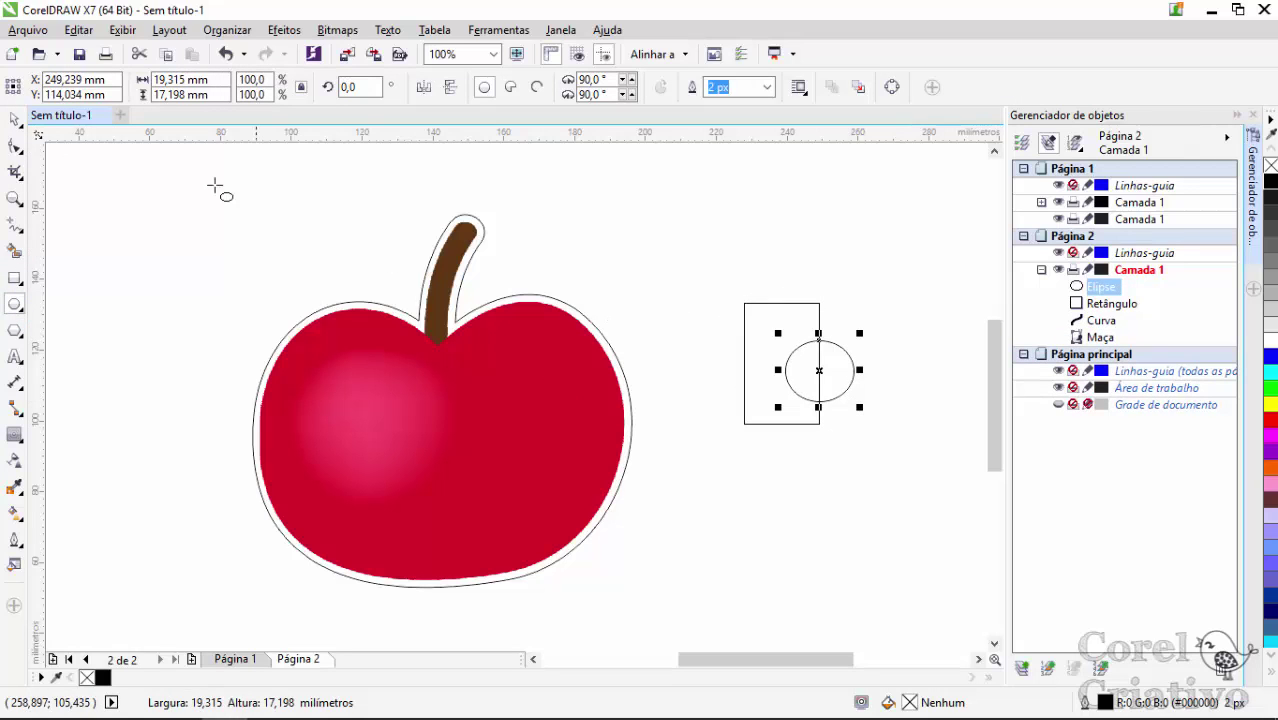
Step: Select the overlapping rectangle and ellipse together and weld them into one shape
click(15, 119)
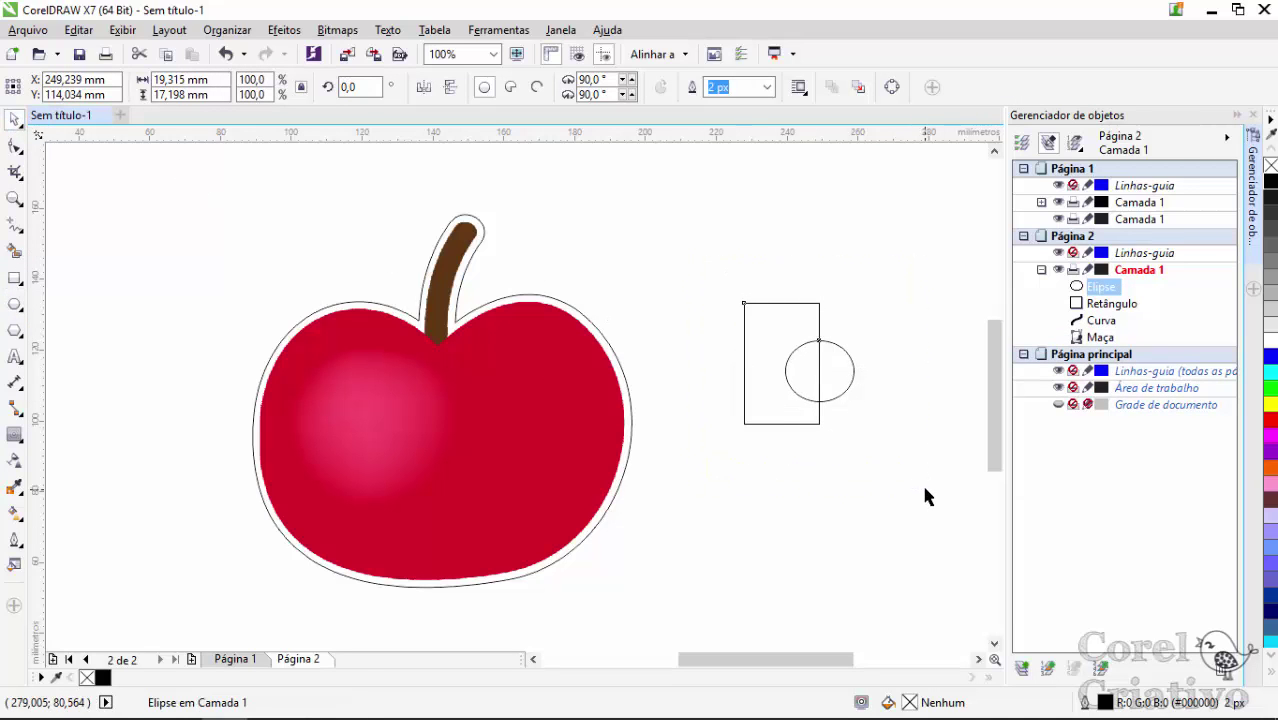
drag(921, 481, 622, 151)
click(517, 88)
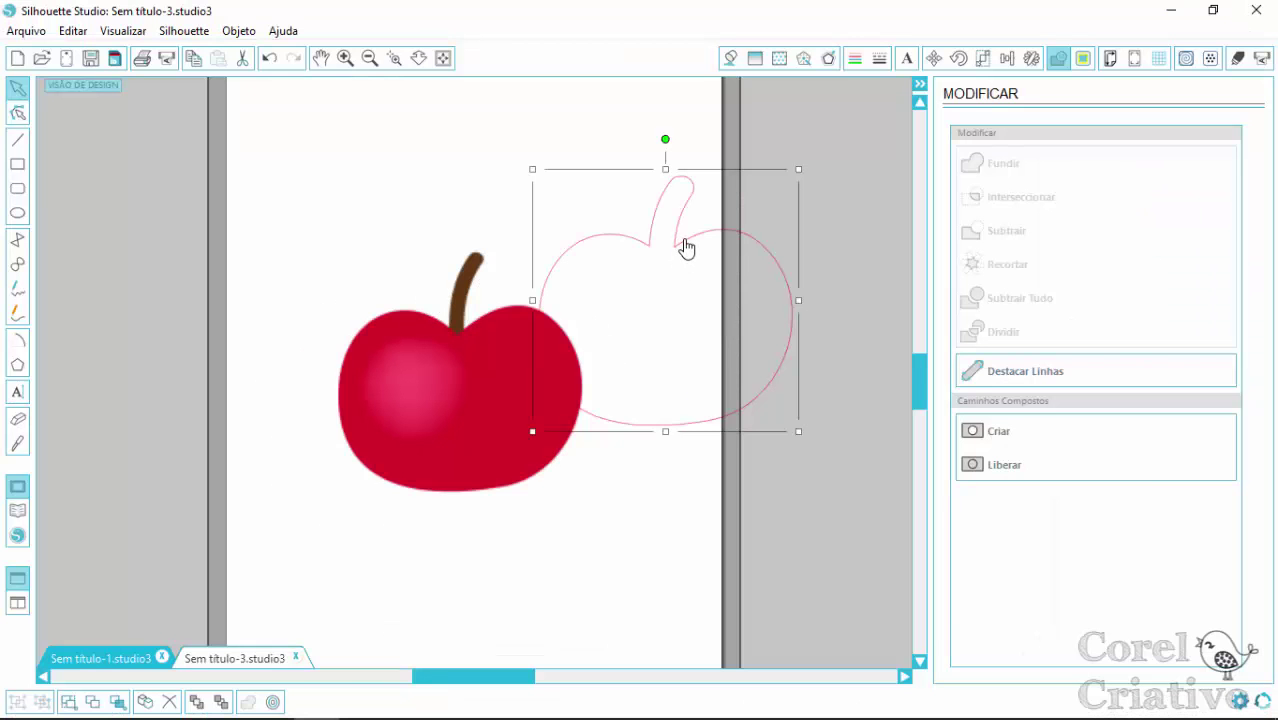
Step: Switch to Silhouette Studio, merge the apple contour with an overlapping copy of itself, and move the merged contour over the apple image
drag(688, 242, 744, 367)
drag(499, 120, 882, 602)
click(1003, 163)
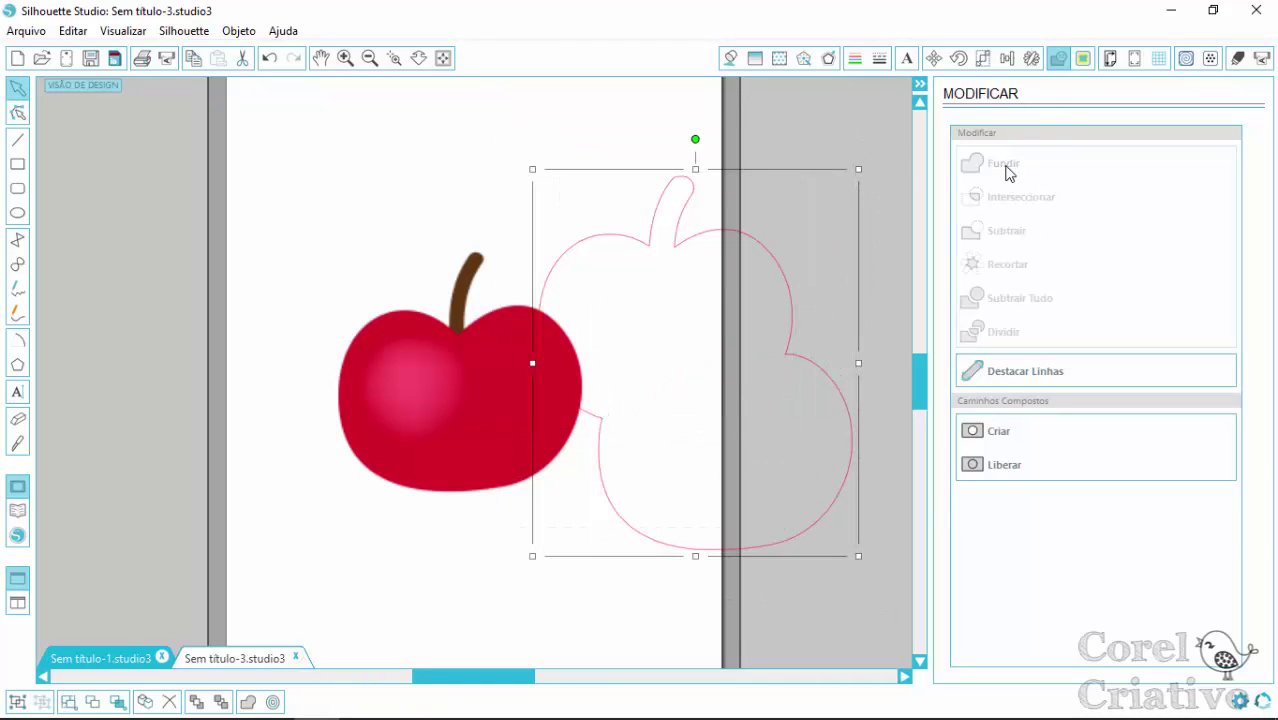
drag(685, 229, 560, 250)
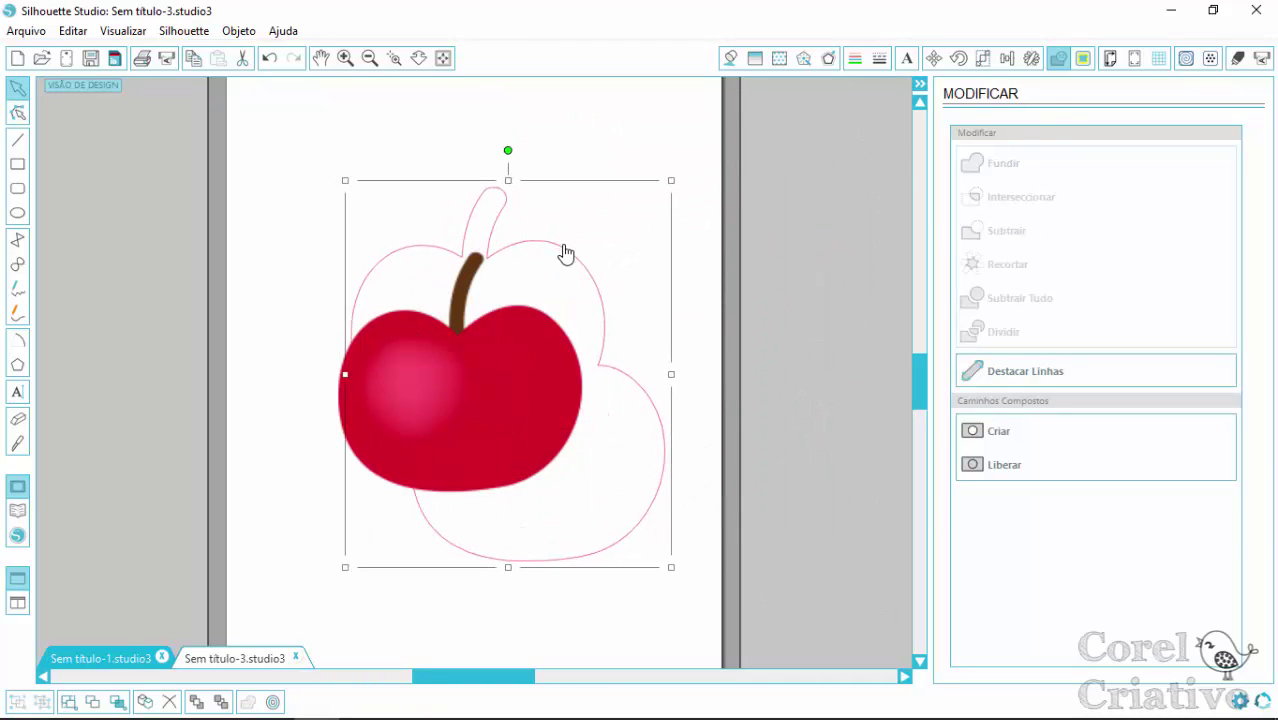